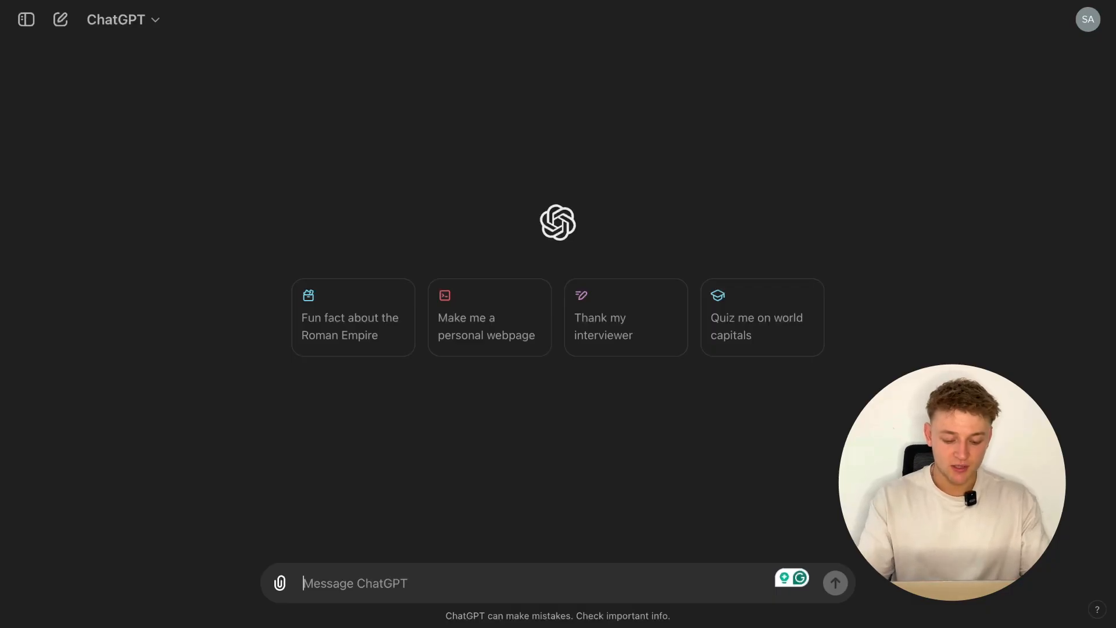
- Send the prompt "I am making a dinosaur activity book for kids. Can you suggest some activities to include"
{"action": "type", "text": "I"}
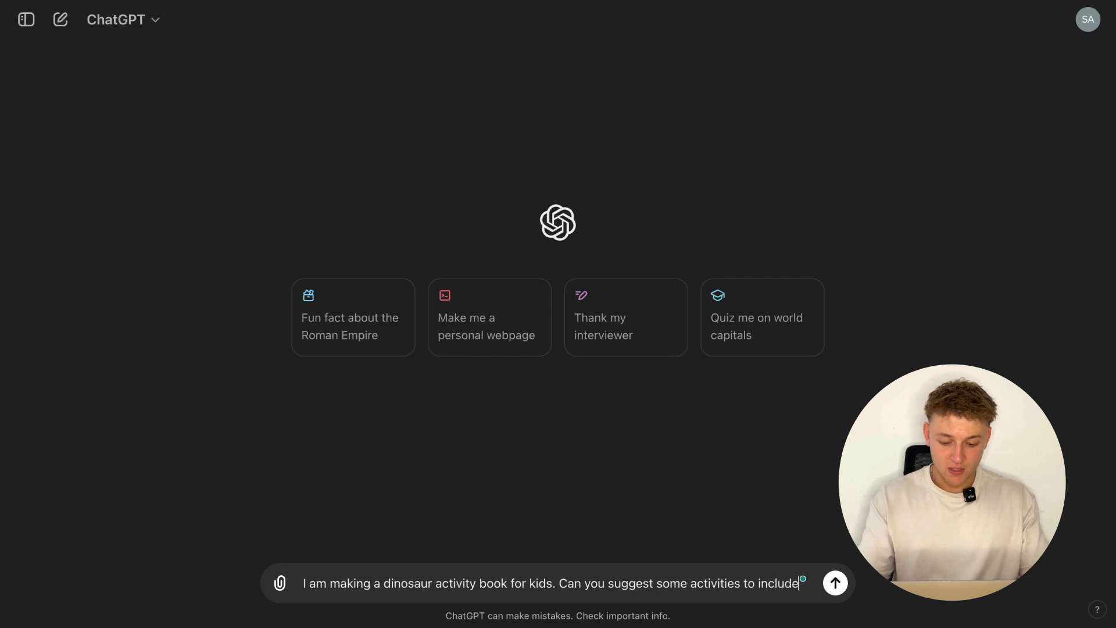
{"action": "key", "text": "Return"}
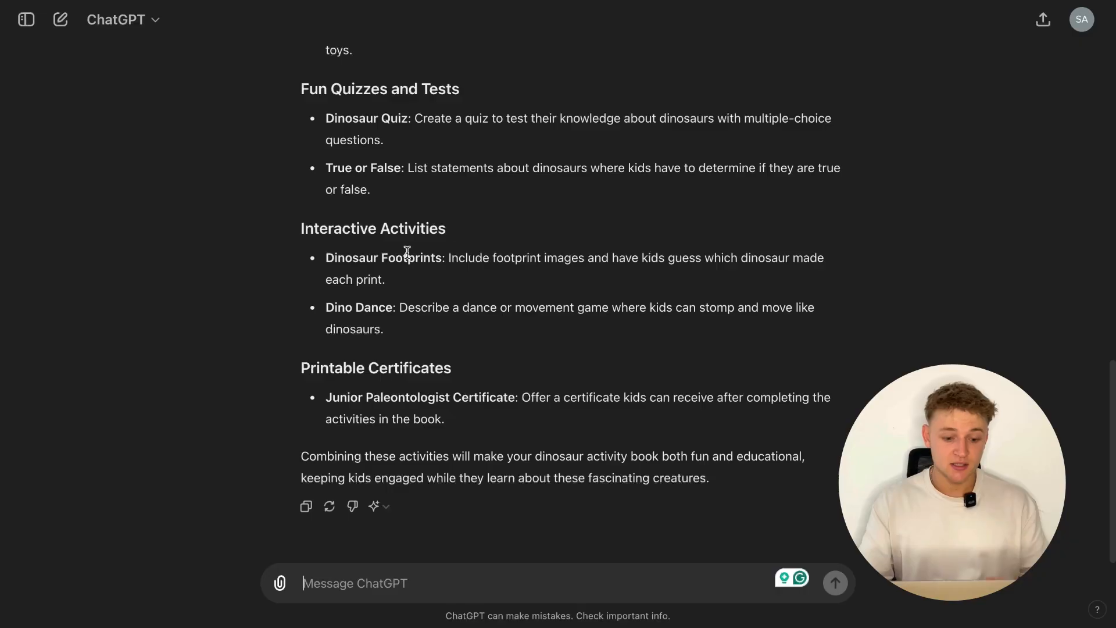
- Review the suggested dinosaur book activities, focusing on the Puzzles and Games ideas such as word search, maze and matching game
{"action": "scroll", "coordinate": [407, 253], "scroll_direction": "up", "scroll_amount": 10}
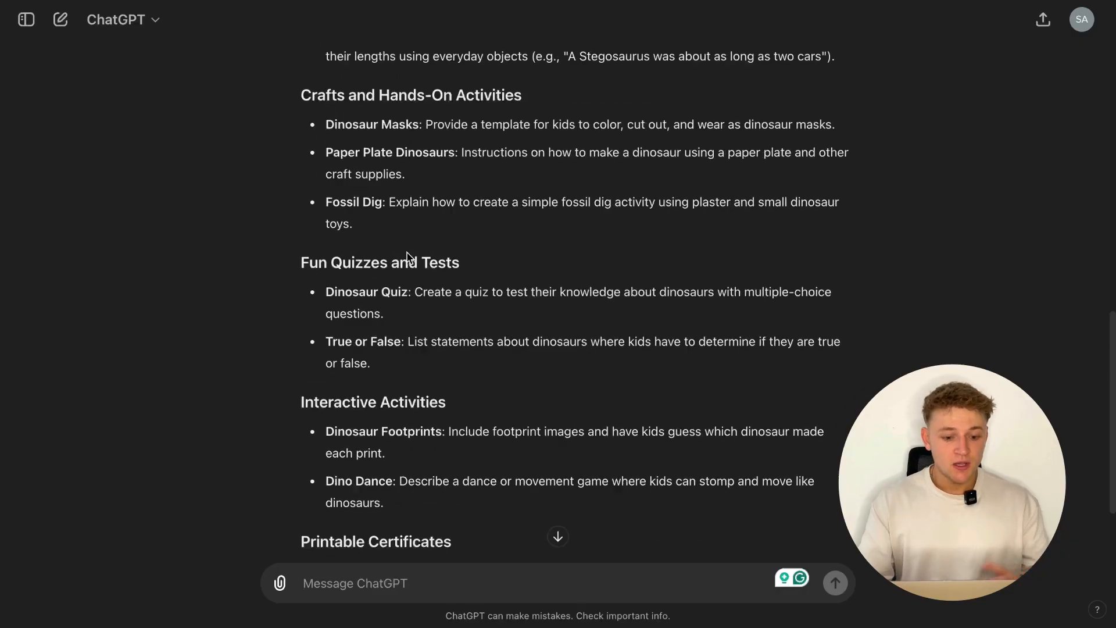
{"action": "scroll", "coordinate": [407, 254], "scroll_direction": "up", "scroll_amount": 3}
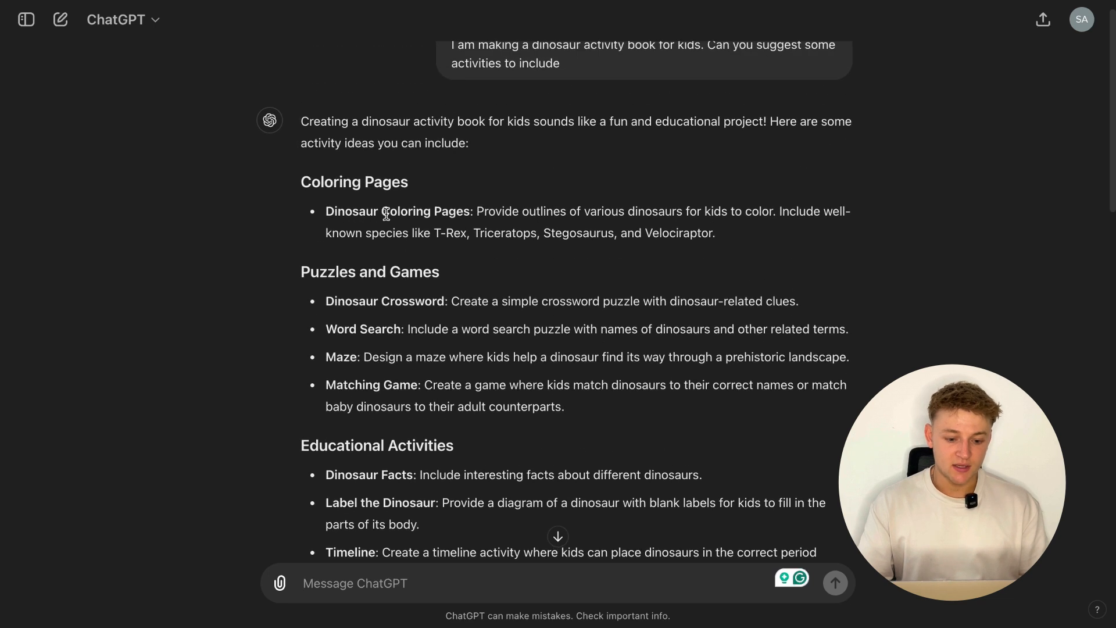
{"action": "left_click_drag", "start_coordinate": [363, 265], "coordinate": [412, 304]}
{"action": "left_click_drag", "start_coordinate": [339, 330], "coordinate": [387, 331]}
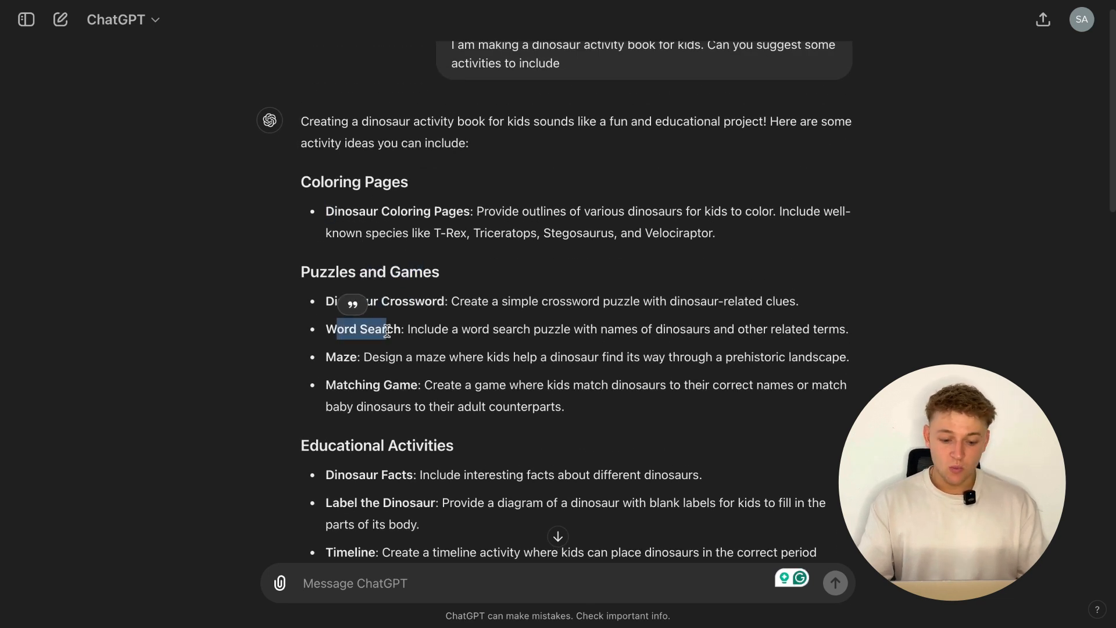
{"action": "left_click_drag", "start_coordinate": [336, 359], "coordinate": [417, 386]}
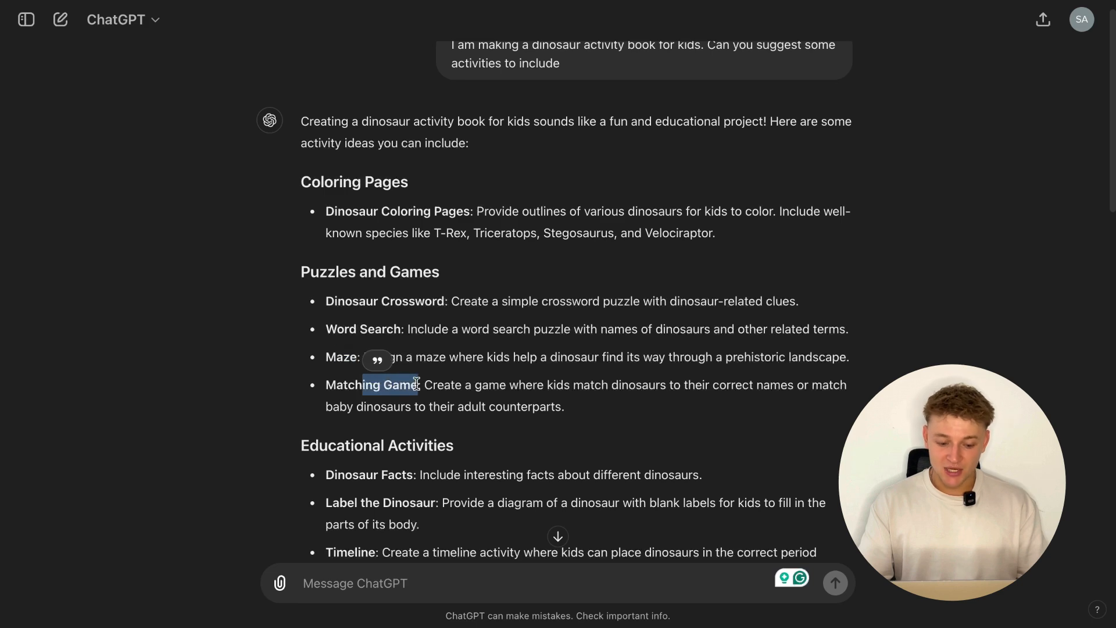
{"action": "scroll", "coordinate": [395, 383], "scroll_direction": "down", "scroll_amount": 5}
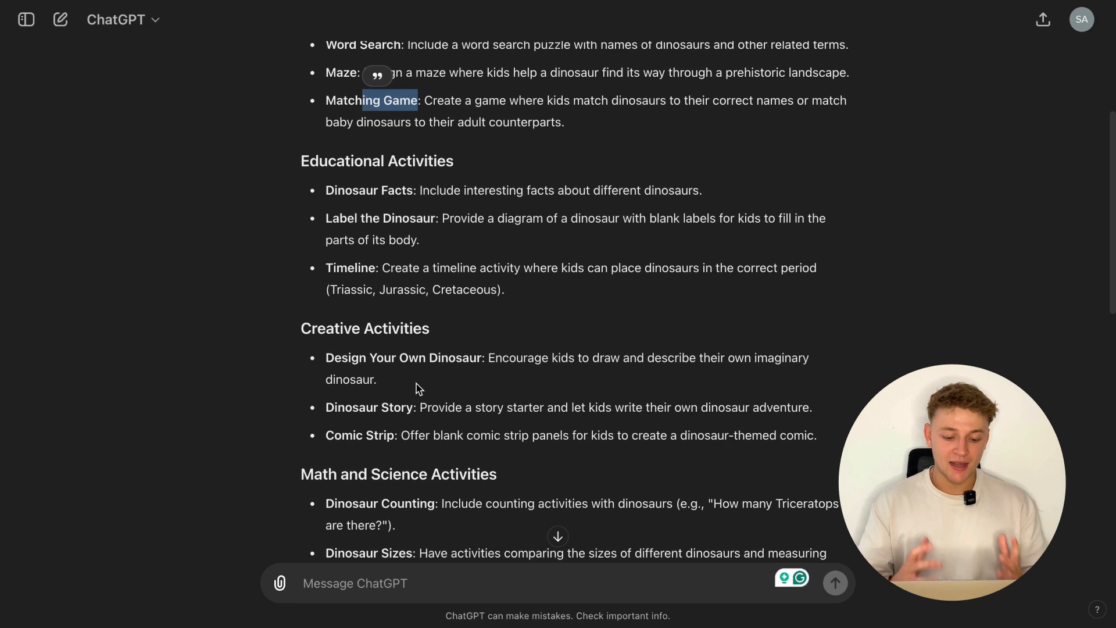
{"action": "scroll", "coordinate": [416, 386], "scroll_direction": "down", "scroll_amount": 1}
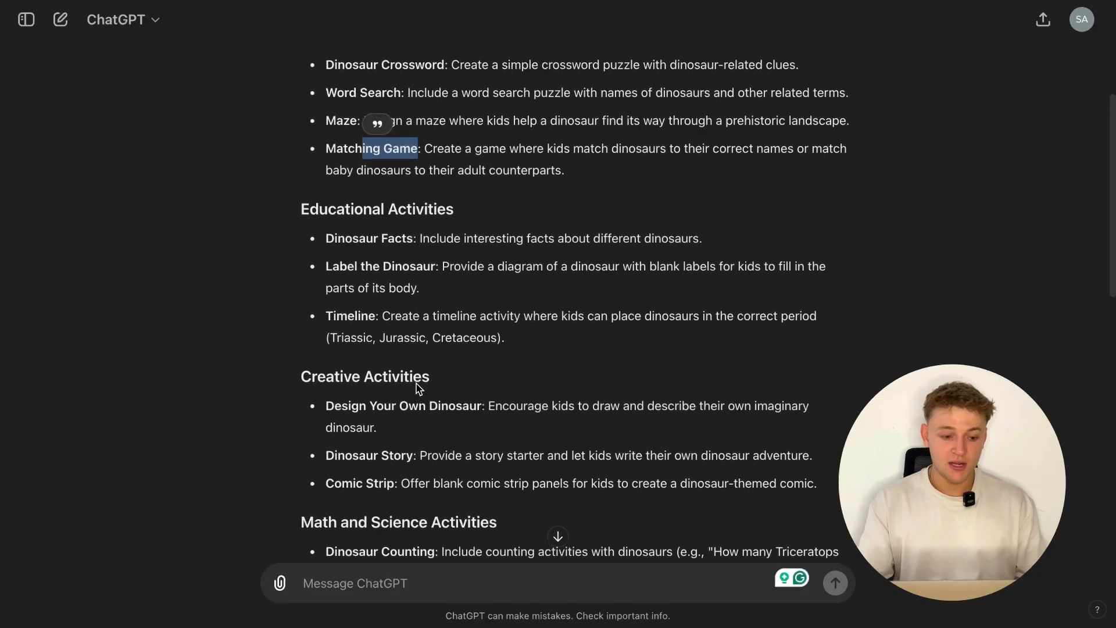
{"action": "scroll", "coordinate": [416, 383], "scroll_direction": "up", "scroll_amount": 4}
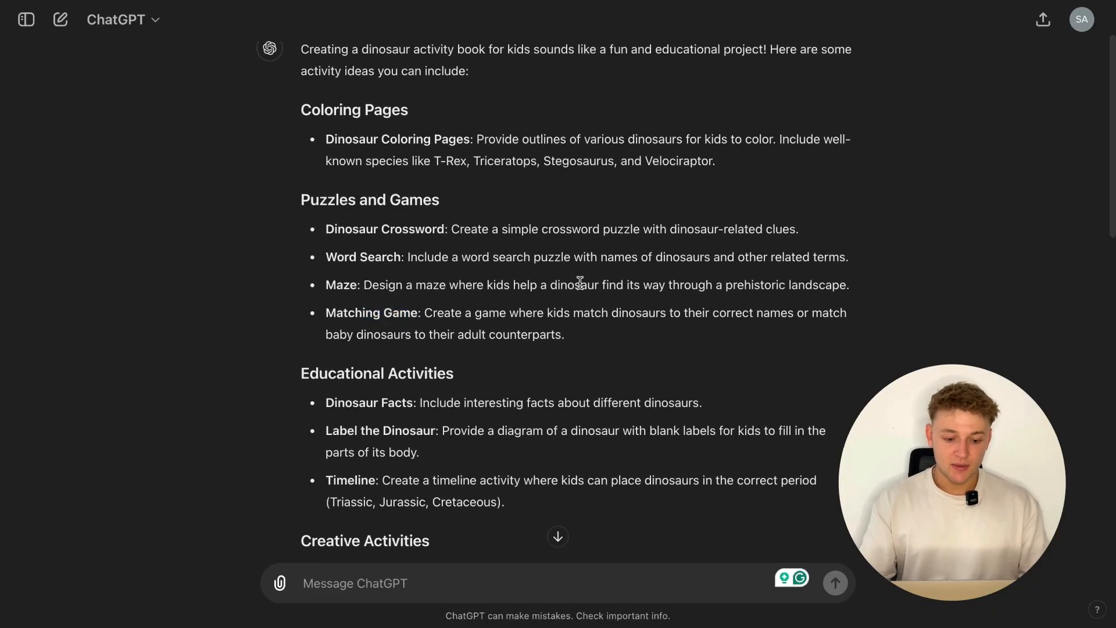
{"action": "scroll", "coordinate": [562, 260], "scroll_direction": "up", "scroll_amount": 2}
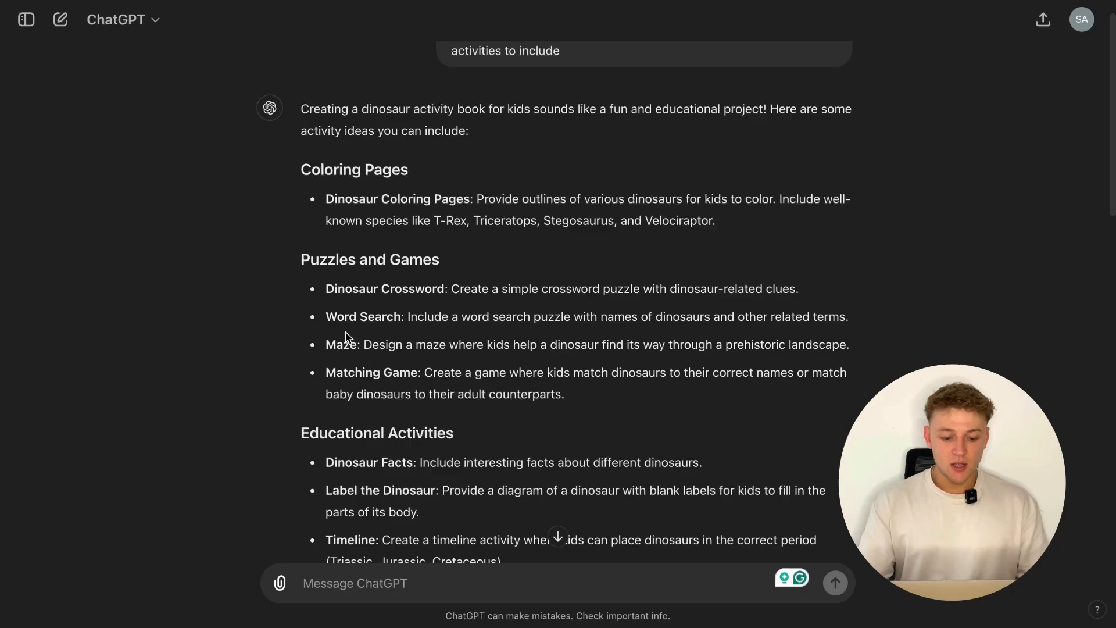
{"action": "left_click_drag", "start_coordinate": [329, 321], "coordinate": [789, 330]}
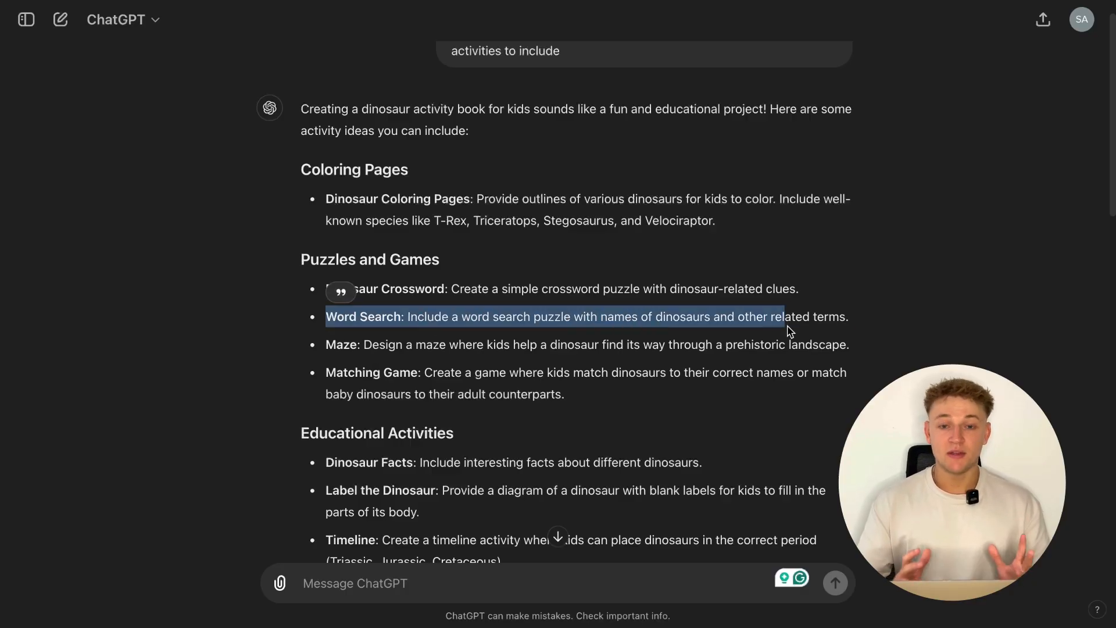
{"action": "left_click", "coordinate": [654, 336]}
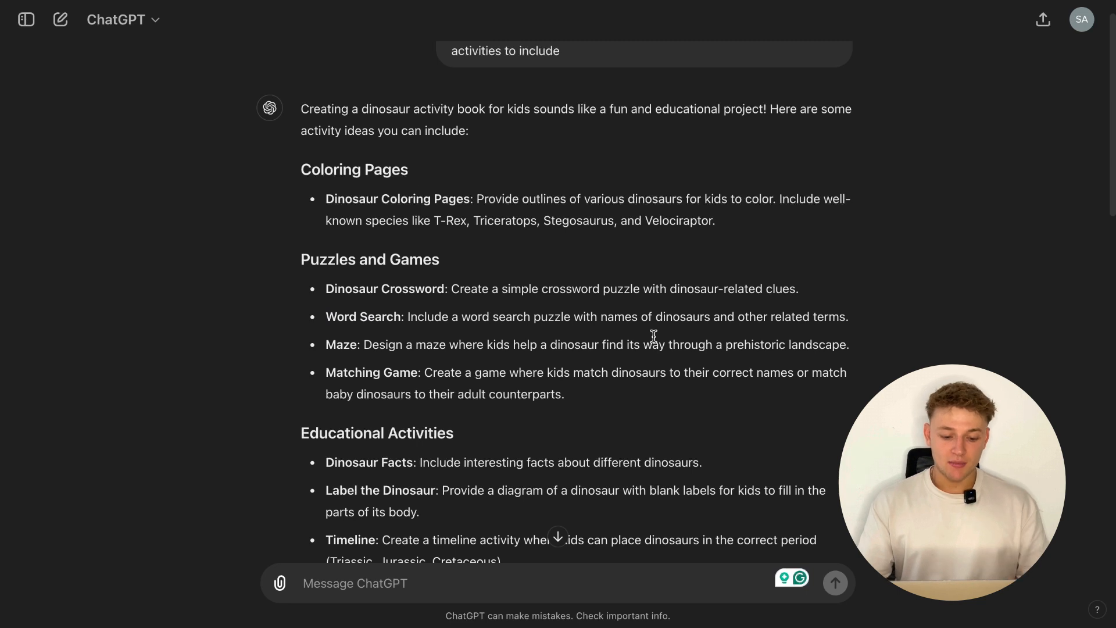
- Send the follow-up prompt "Can you suggest 5 different topics for the word searches"
{"action": "scroll", "coordinate": [653, 336], "scroll_direction": "down", "scroll_amount": 1}
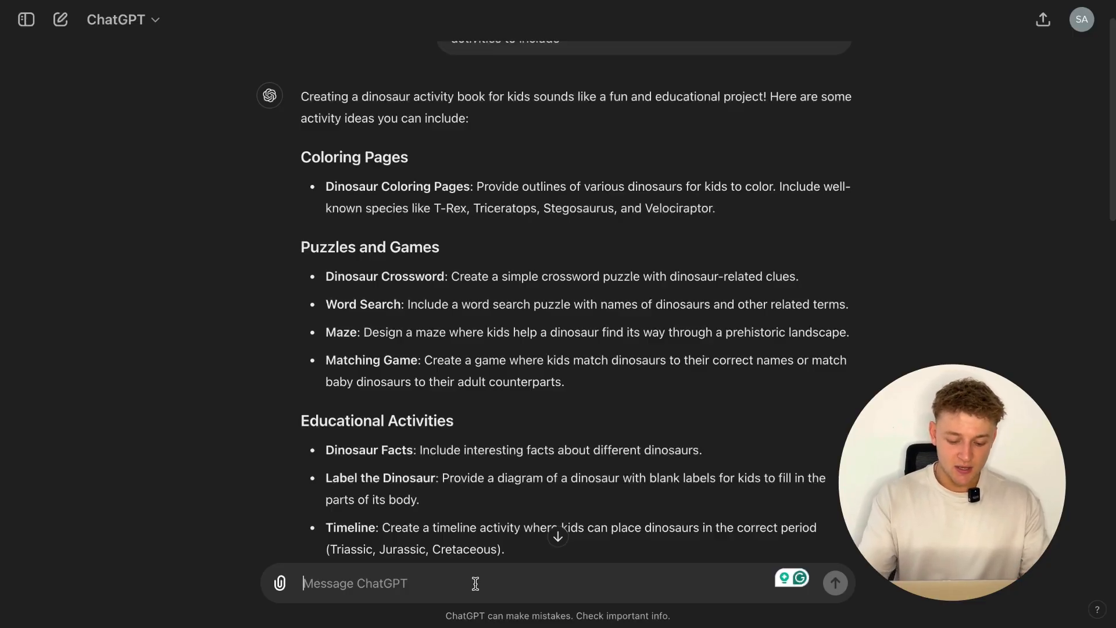
{"action": "type", "text": "Can you suggest 5 different topics for the"}
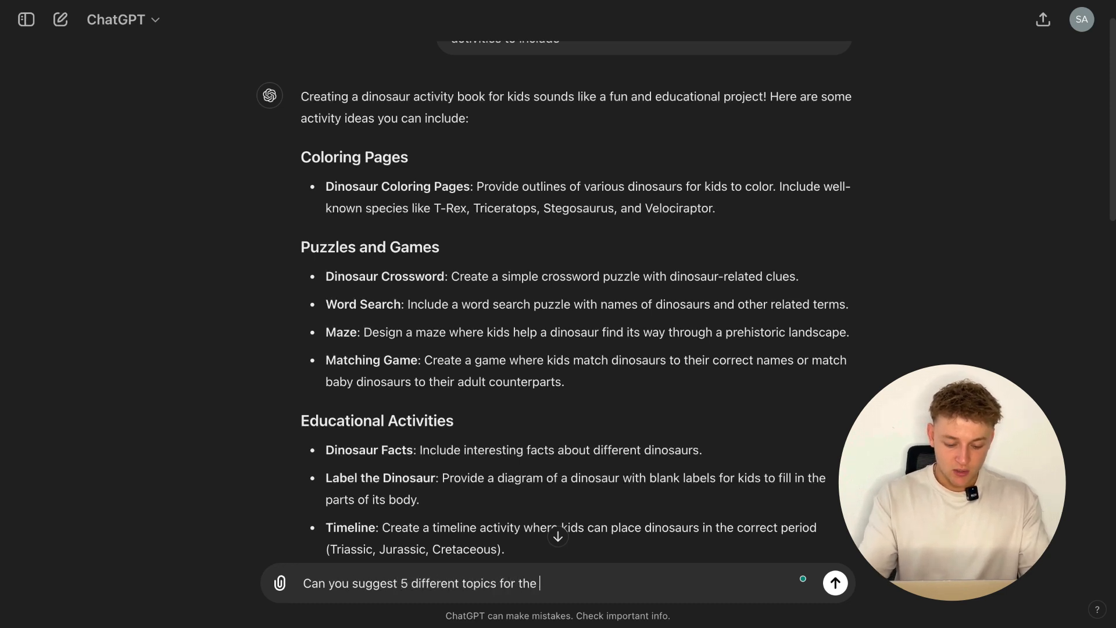
{"action": "type", "text": "searche"}
{"action": "key", "text": "Return"}
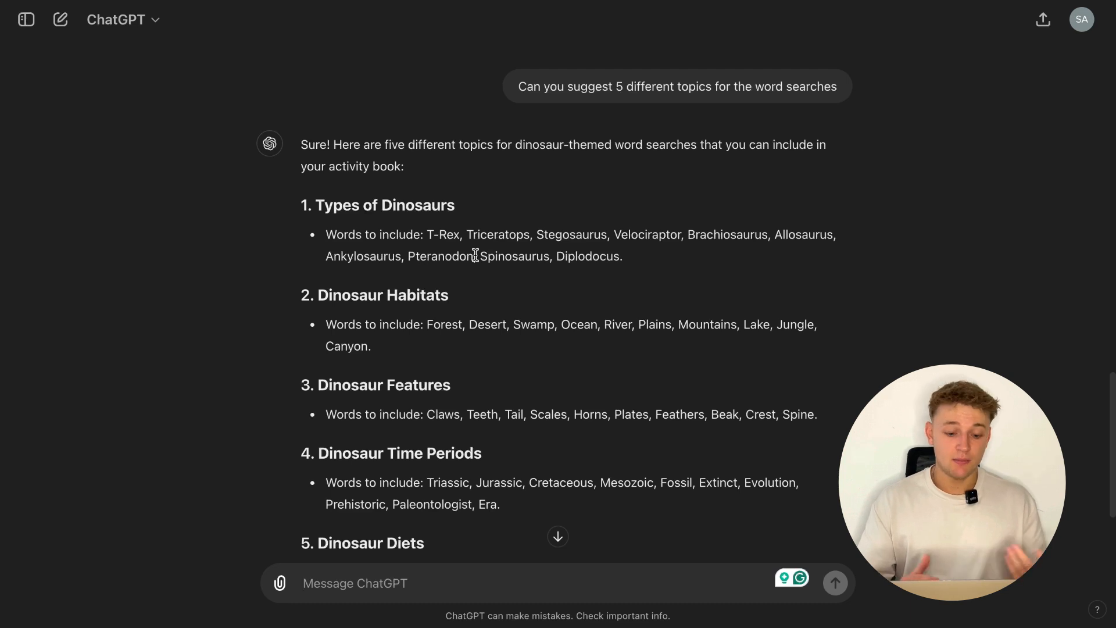
- Examine the suggested word search topics and the words to include under Types of Dinosaurs
{"action": "left_click_drag", "start_coordinate": [426, 232], "coordinate": [622, 256]}
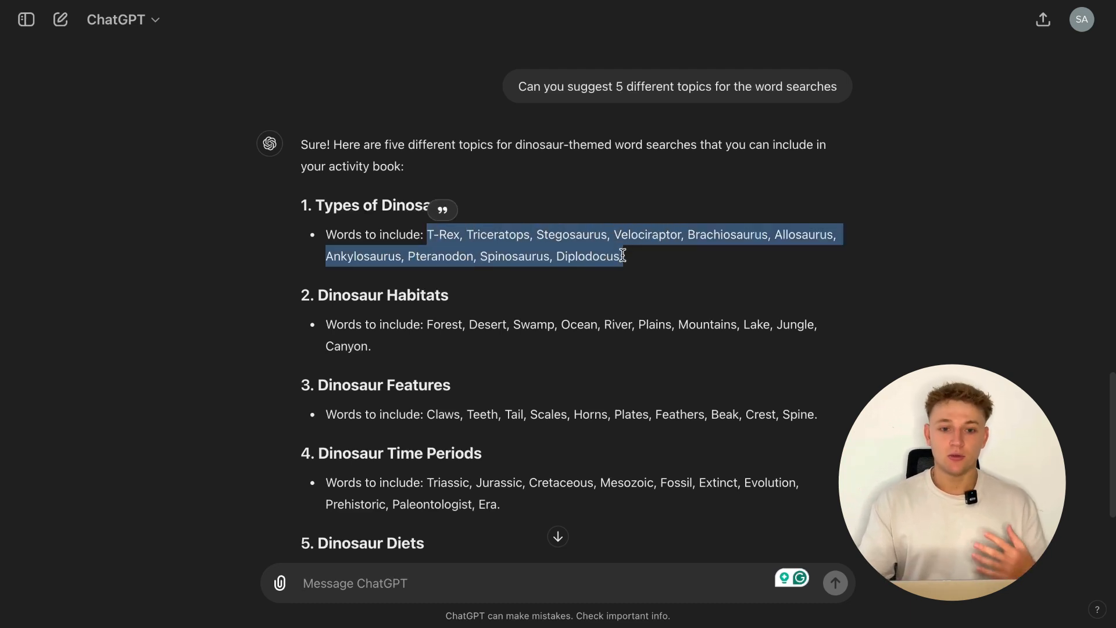
{"action": "left_click", "coordinate": [583, 277]}
{"action": "left_click_drag", "start_coordinate": [328, 207], "coordinate": [428, 207]}
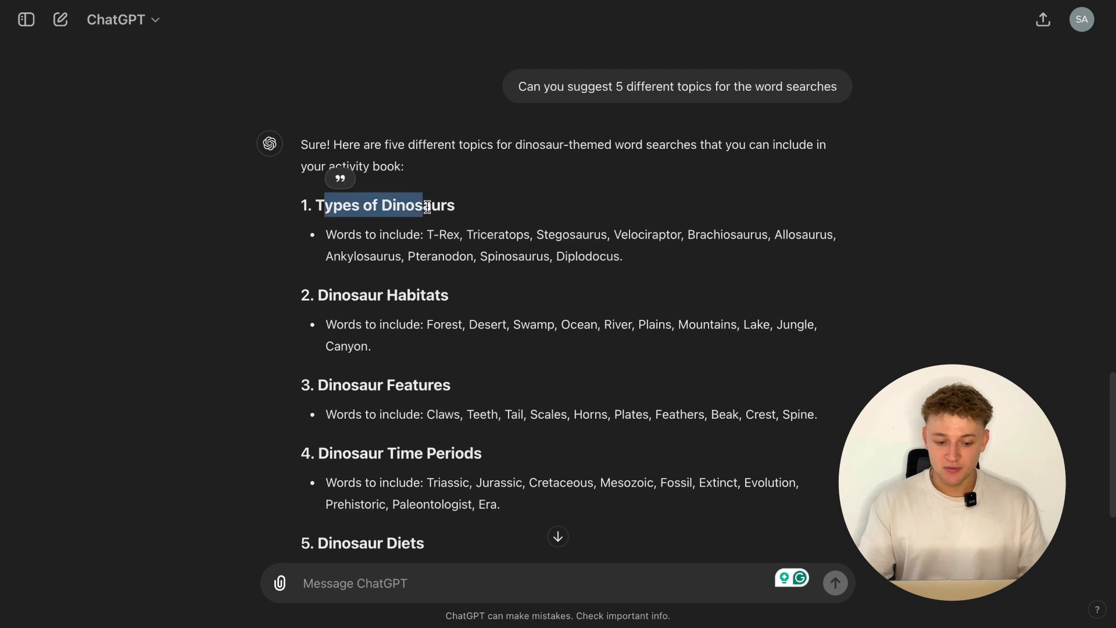
{"action": "left_click_drag", "start_coordinate": [342, 295], "coordinate": [425, 295]}
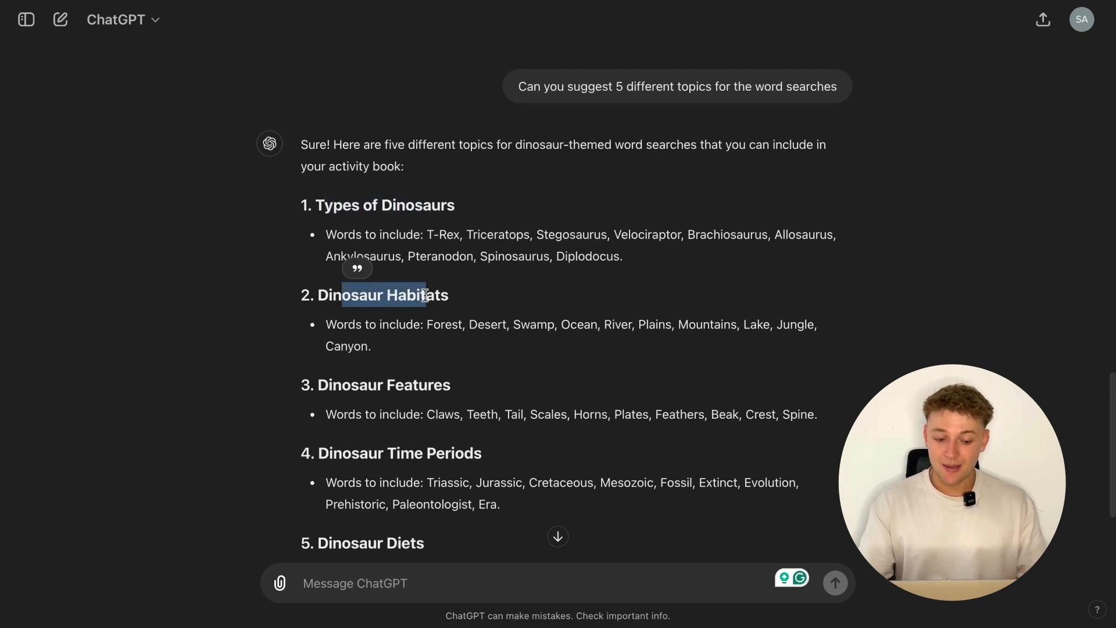
{"action": "left_click_drag", "start_coordinate": [321, 386], "coordinate": [441, 387]}
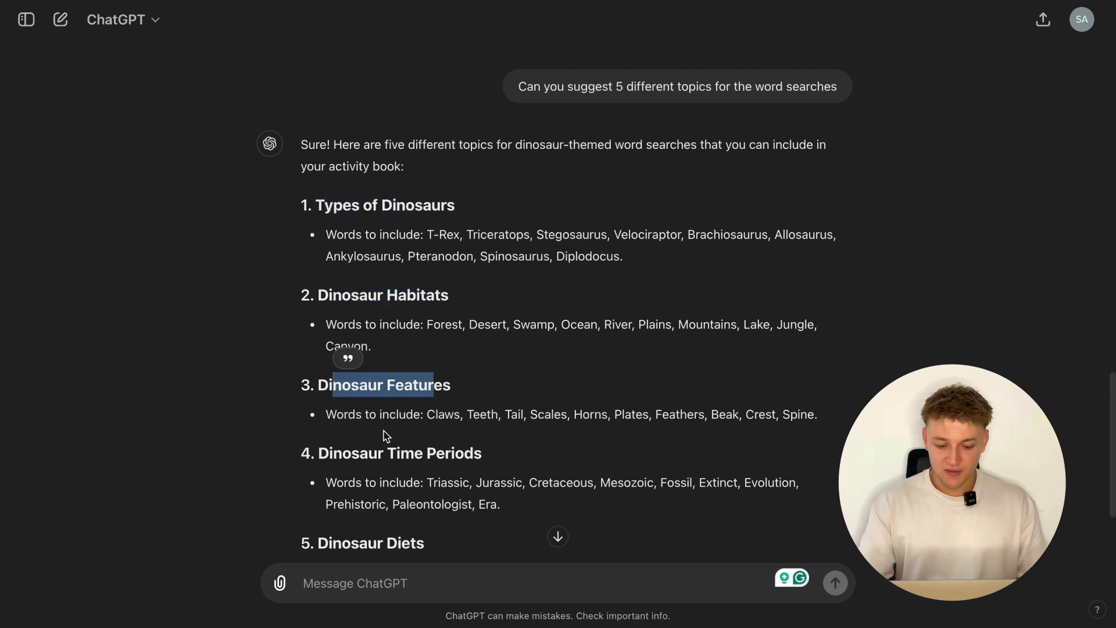
{"action": "left_click", "coordinate": [322, 460]}
{"action": "left_click_drag", "start_coordinate": [322, 461], "coordinate": [482, 469]}
{"action": "left_click", "coordinate": [505, 479]}
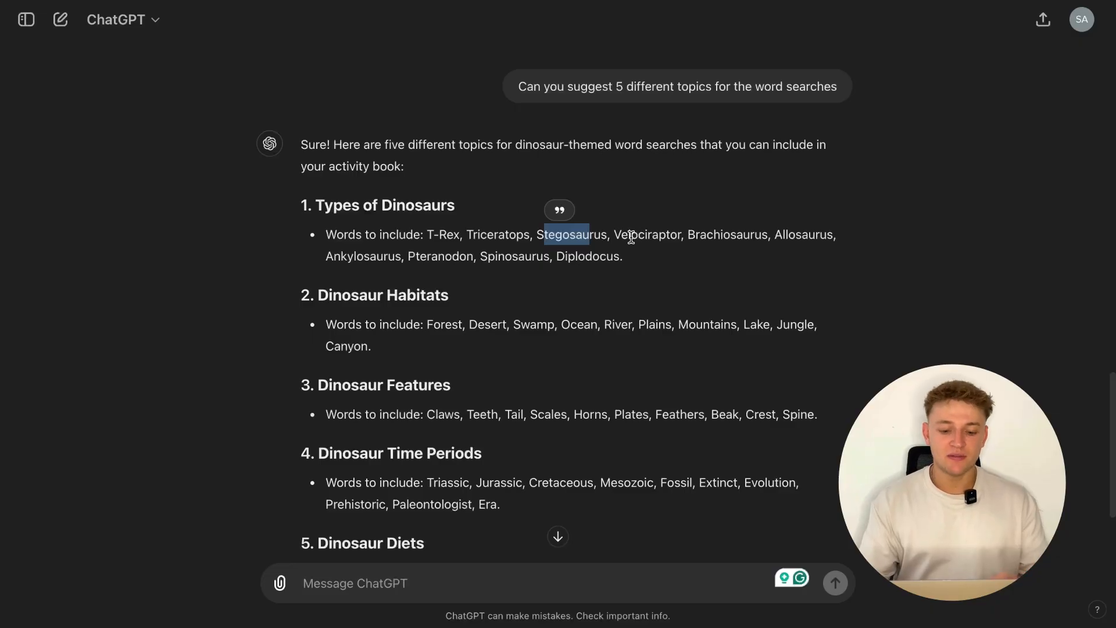
{"action": "left_click_drag", "start_coordinate": [621, 236], "coordinate": [662, 236]}
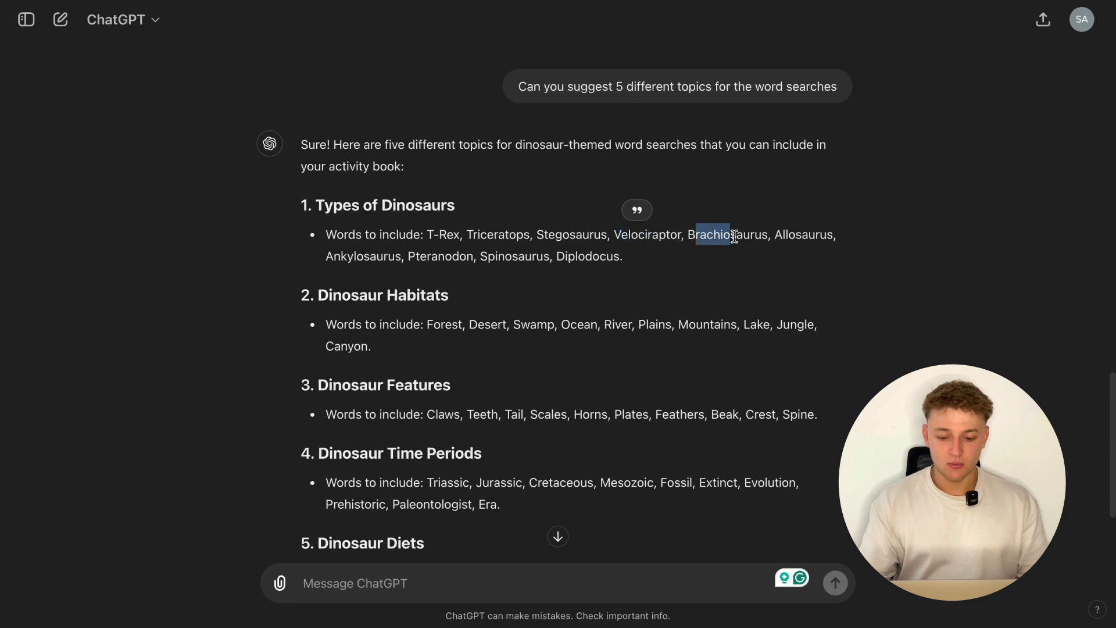
{"action": "left_click", "coordinate": [683, 281]}
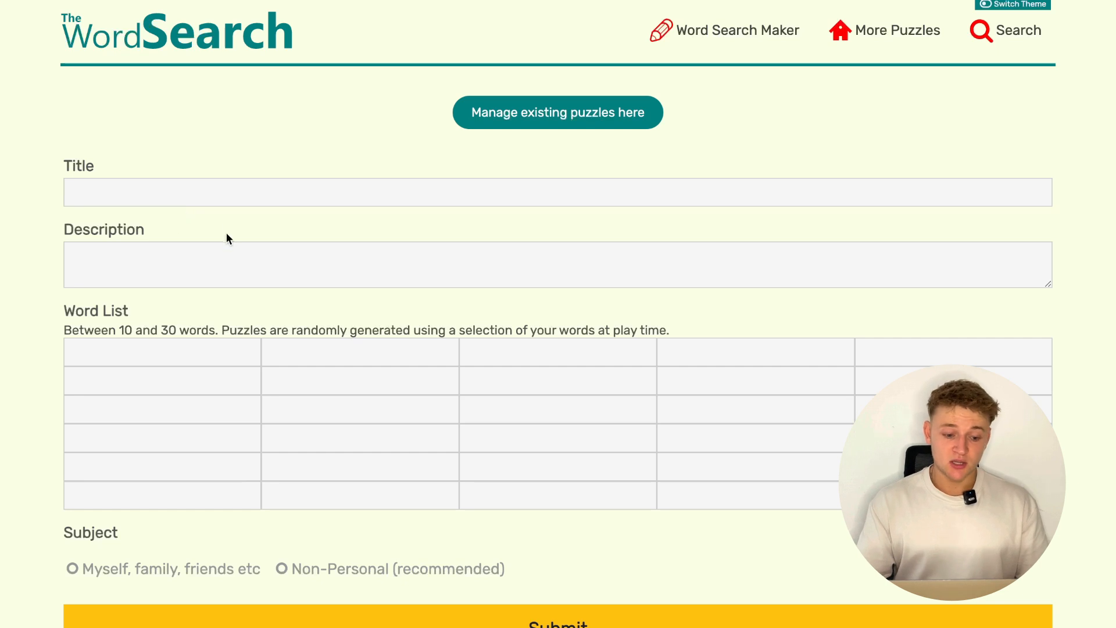
- Examine the word search maker's title, description, word list and subject fields and read its puzzle instructions
{"action": "scroll", "coordinate": [173, 356], "scroll_direction": "down", "scroll_amount": 5}
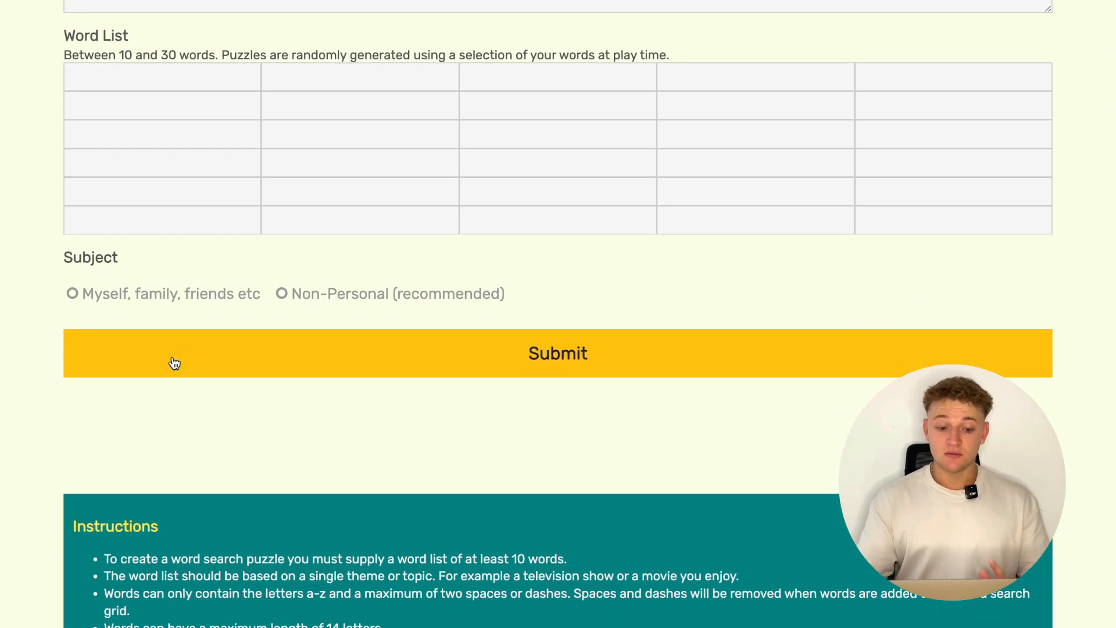
{"action": "scroll", "coordinate": [174, 363], "scroll_direction": "down", "scroll_amount": 4}
{"action": "scroll", "coordinate": [429, 357], "scroll_direction": "down", "scroll_amount": 3}
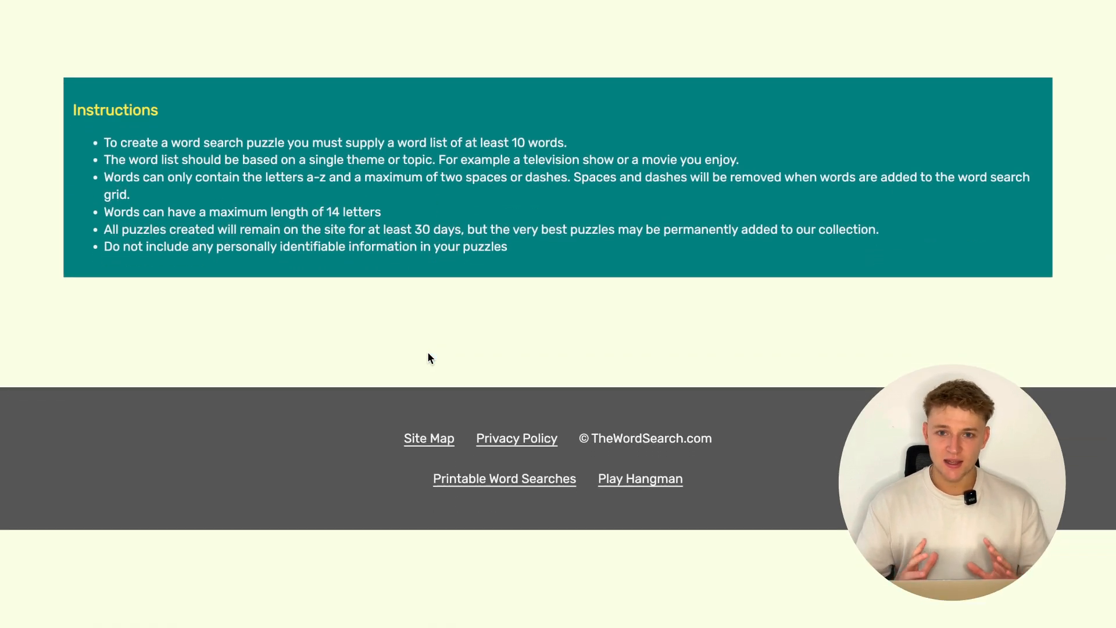
{"action": "scroll", "coordinate": [428, 357], "scroll_direction": "up", "scroll_amount": 6}
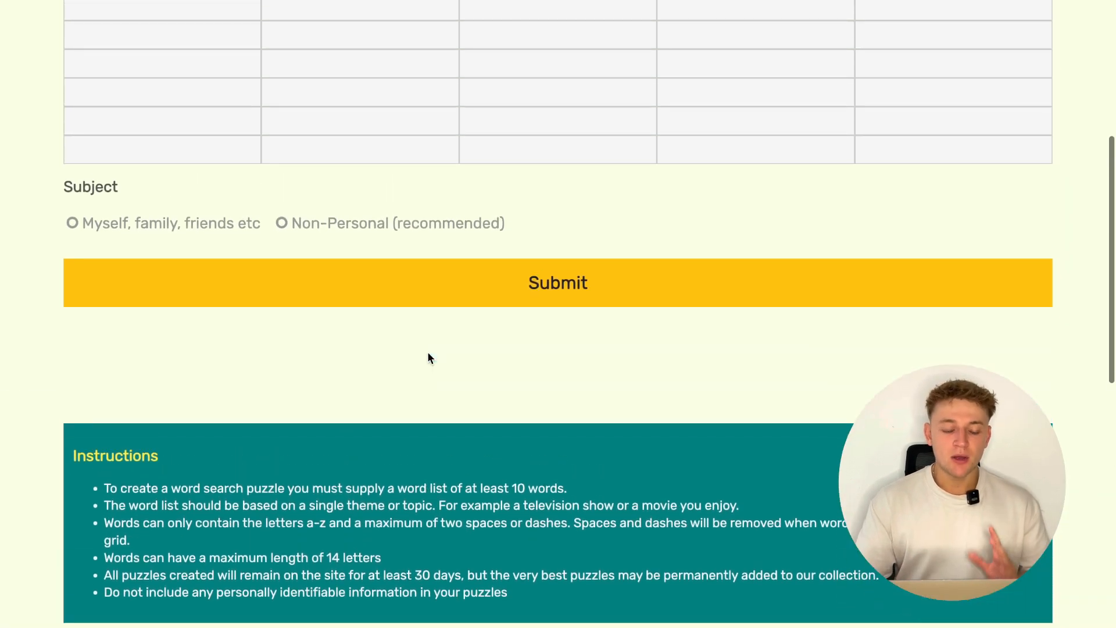
{"action": "scroll", "coordinate": [428, 357], "scroll_direction": "up", "scroll_amount": 1}
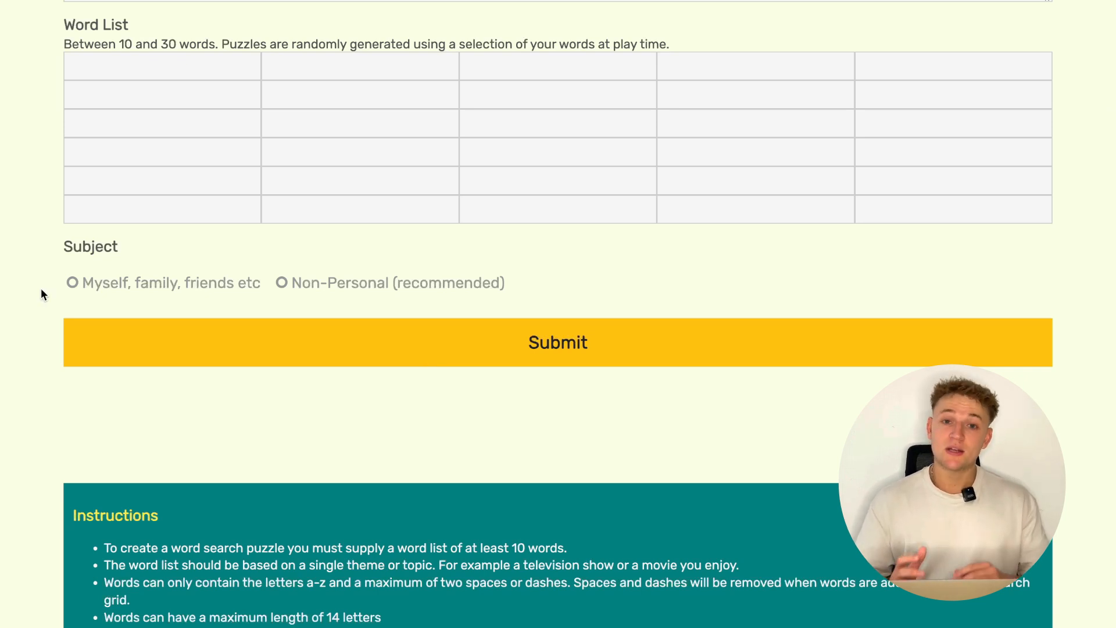
{"action": "scroll", "coordinate": [41, 287], "scroll_direction": "up", "scroll_amount": 1}
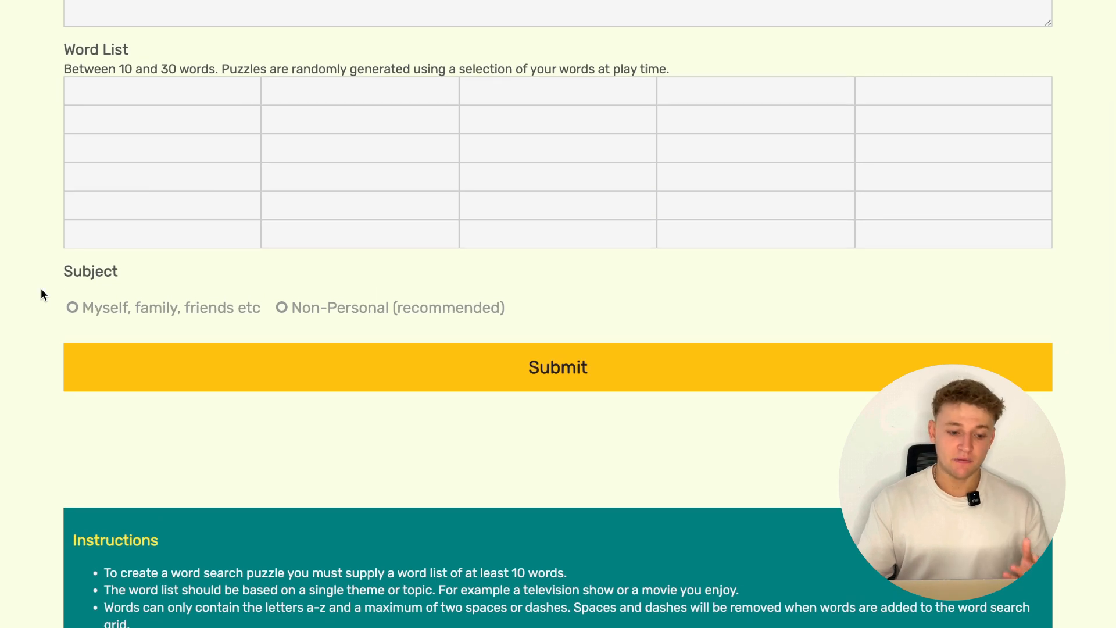
{"action": "scroll", "coordinate": [41, 289], "scroll_direction": "up", "scroll_amount": 4}
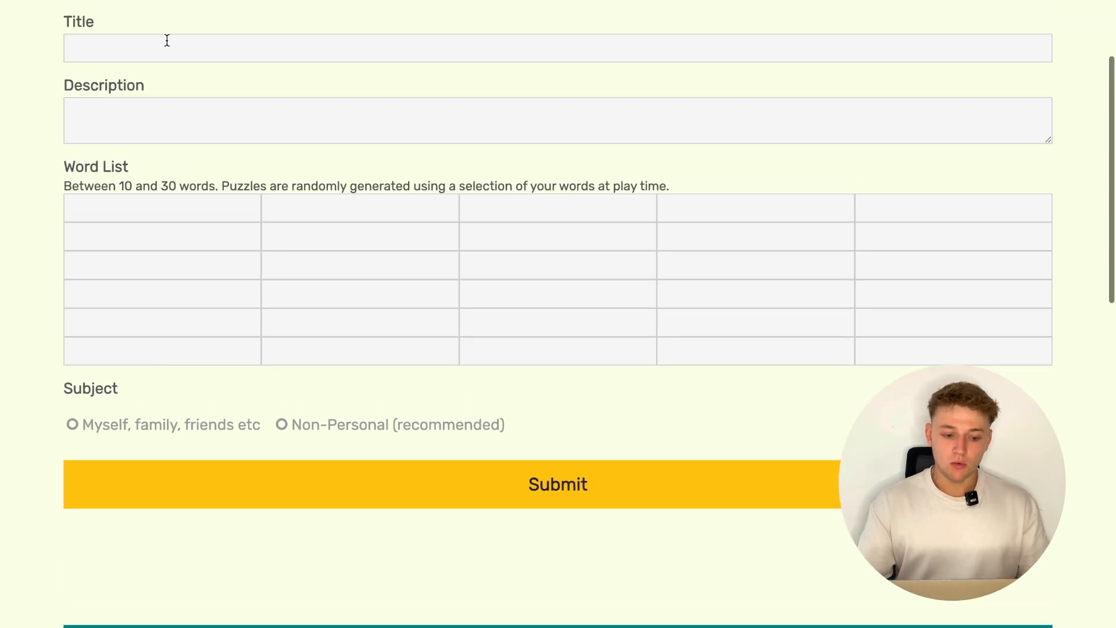
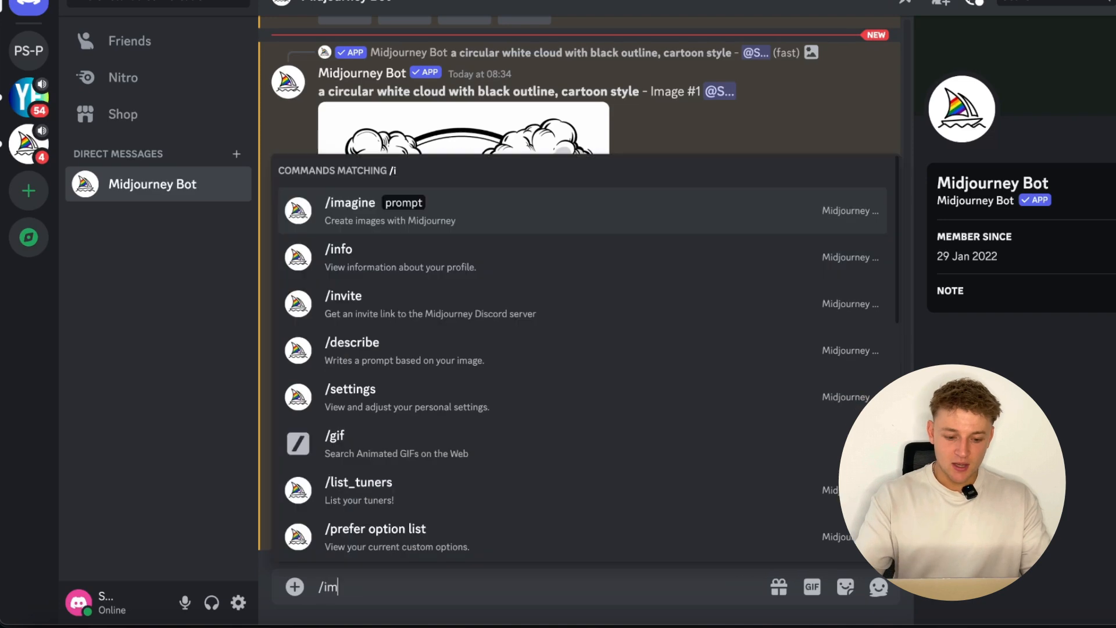
- Generate Midjourney images from the prompt "a cute image of a dinousar in a wild background, cartoon style --ar 2:3" and view the results enlarged
{"action": "key", "text": "Tab"}
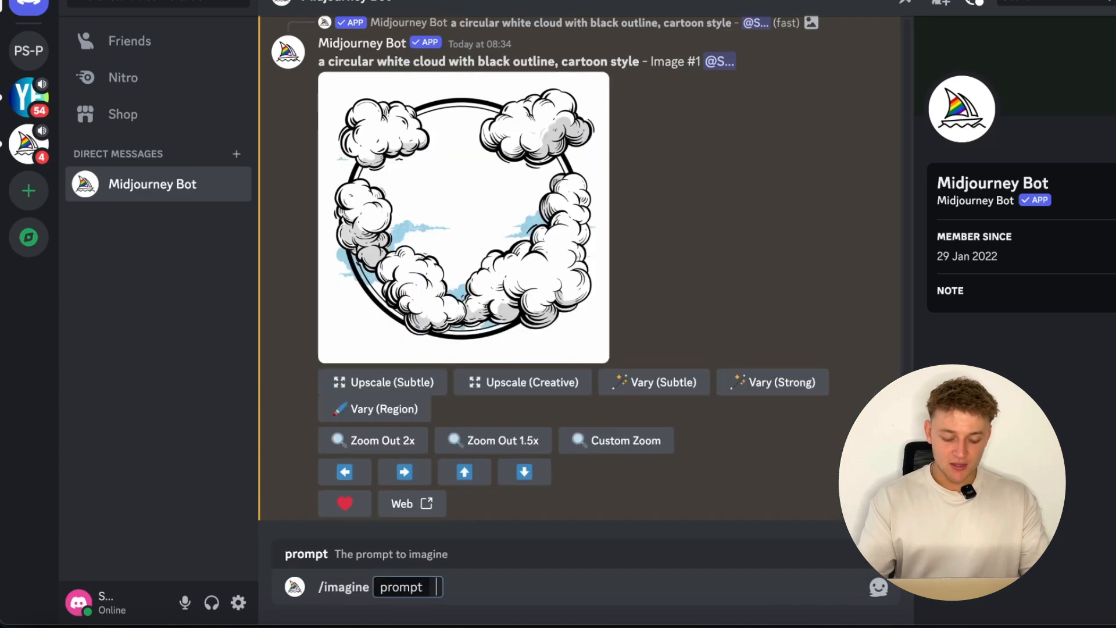
{"action": "type", "text": "a cute image of a dinousar in a wild background, cartoon style --ar 2:3"}
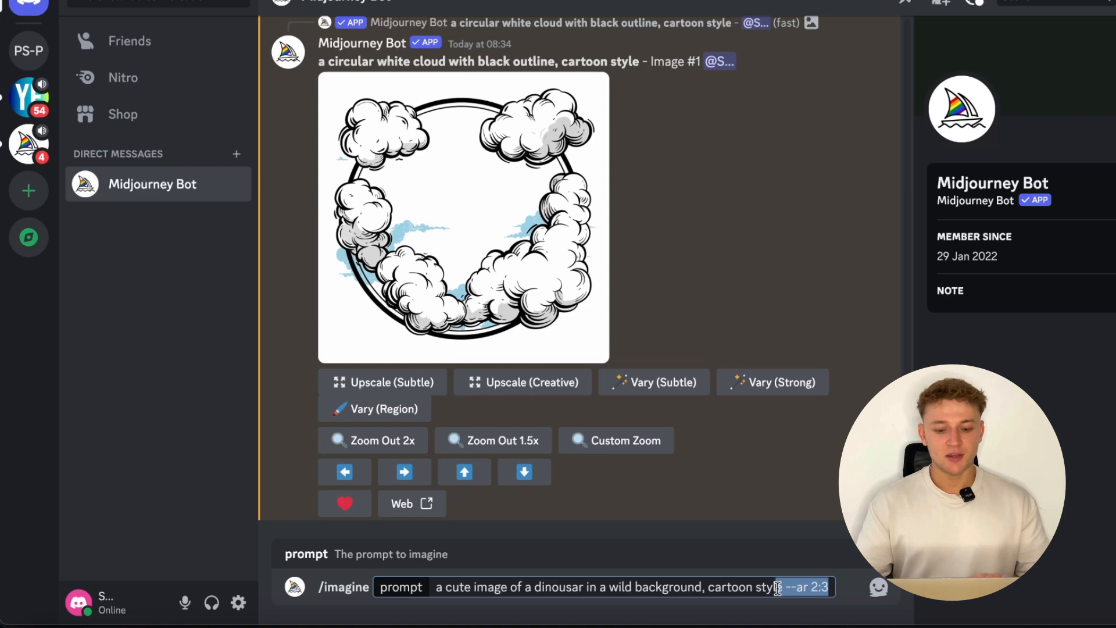
{"action": "key", "text": "Return"}
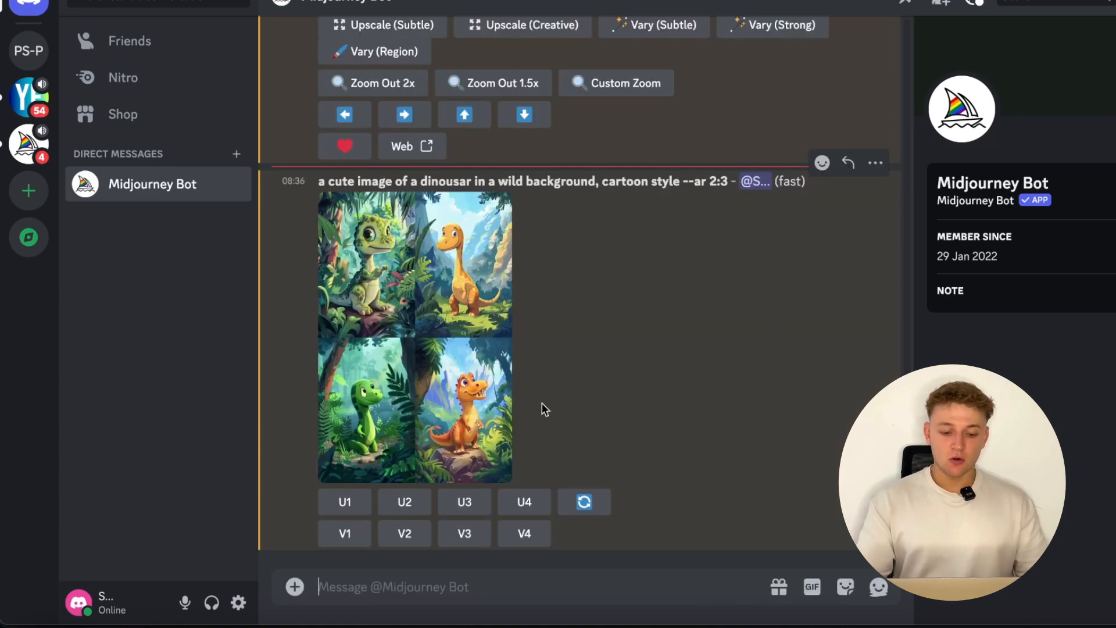
{"action": "left_click", "coordinate": [496, 399]}
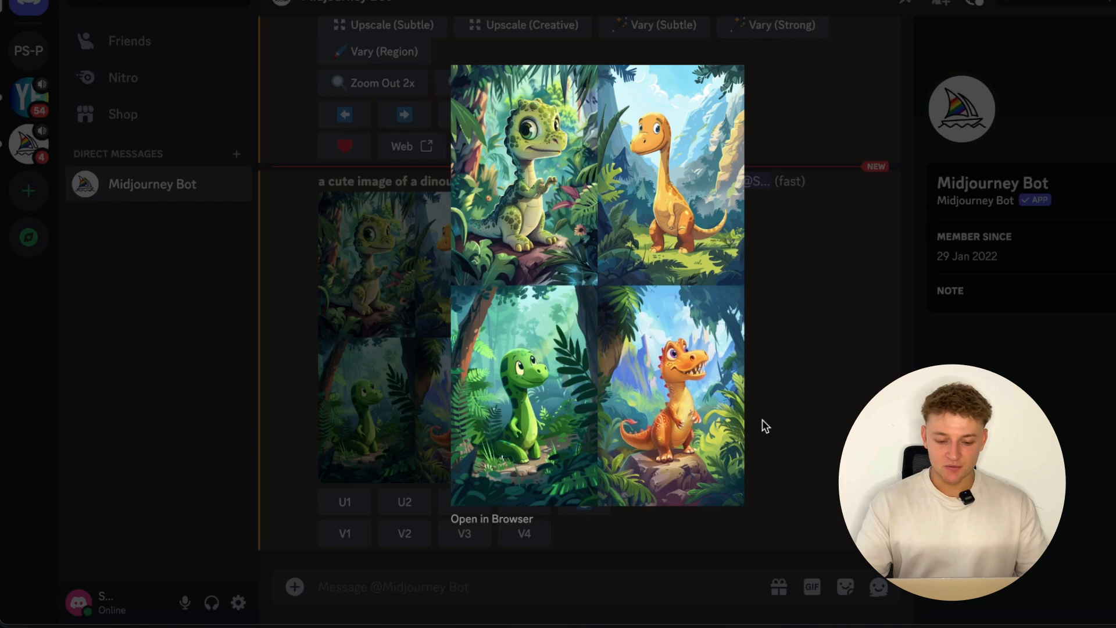
{"action": "left_click", "coordinate": [801, 412]}
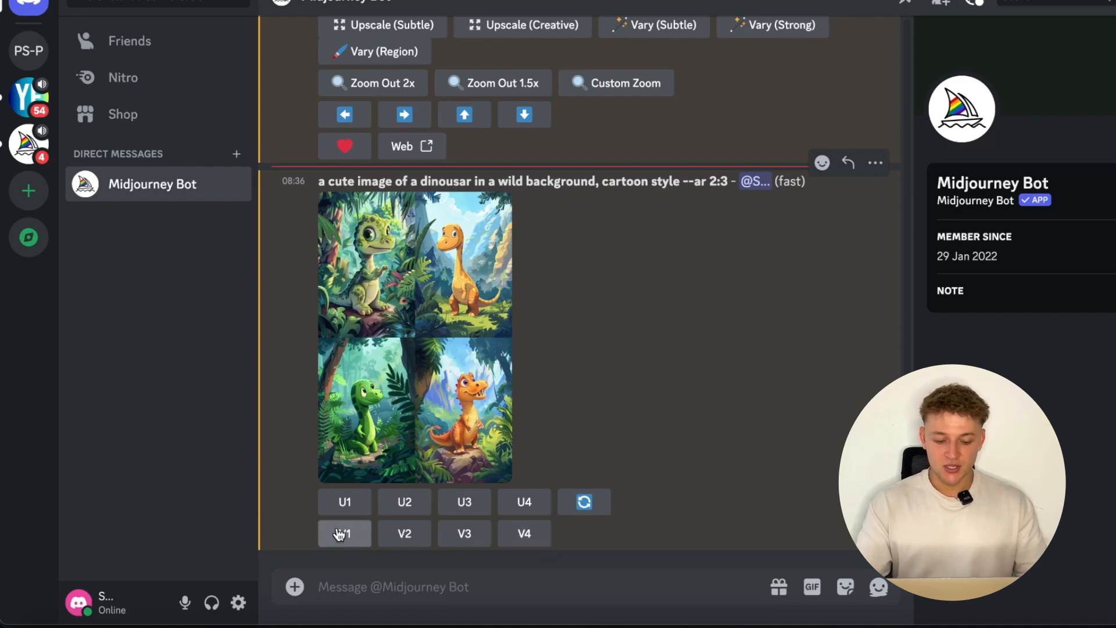
- Upscale the fourth generated image, the orange dinosaur on a rock, and copy the enlarged picture
{"action": "left_click", "coordinate": [596, 506]}
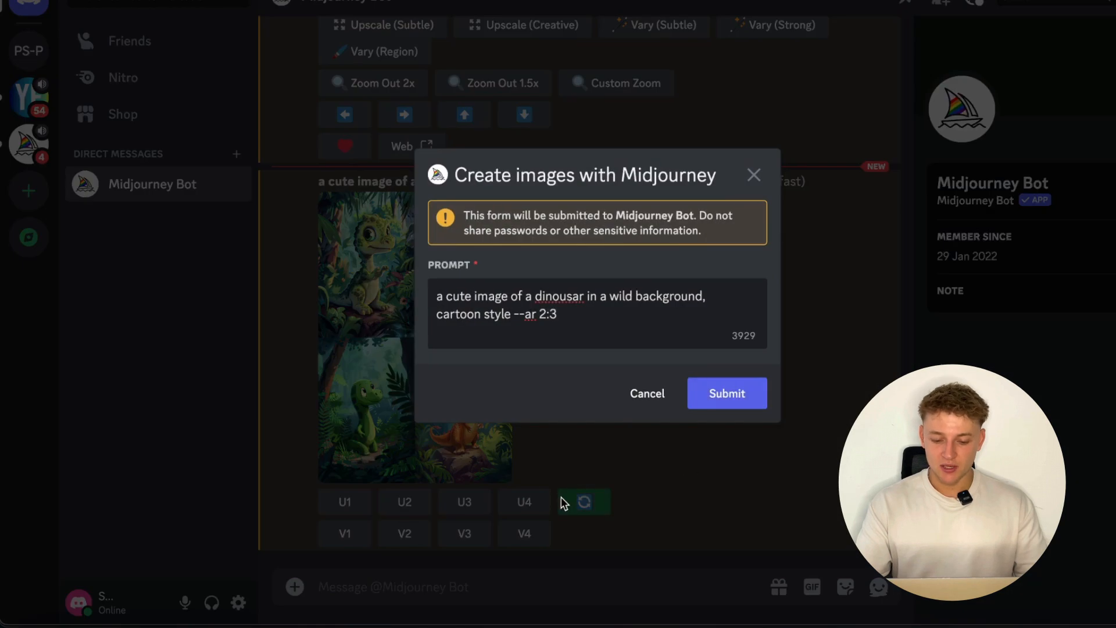
{"action": "left_click", "coordinate": [644, 398]}
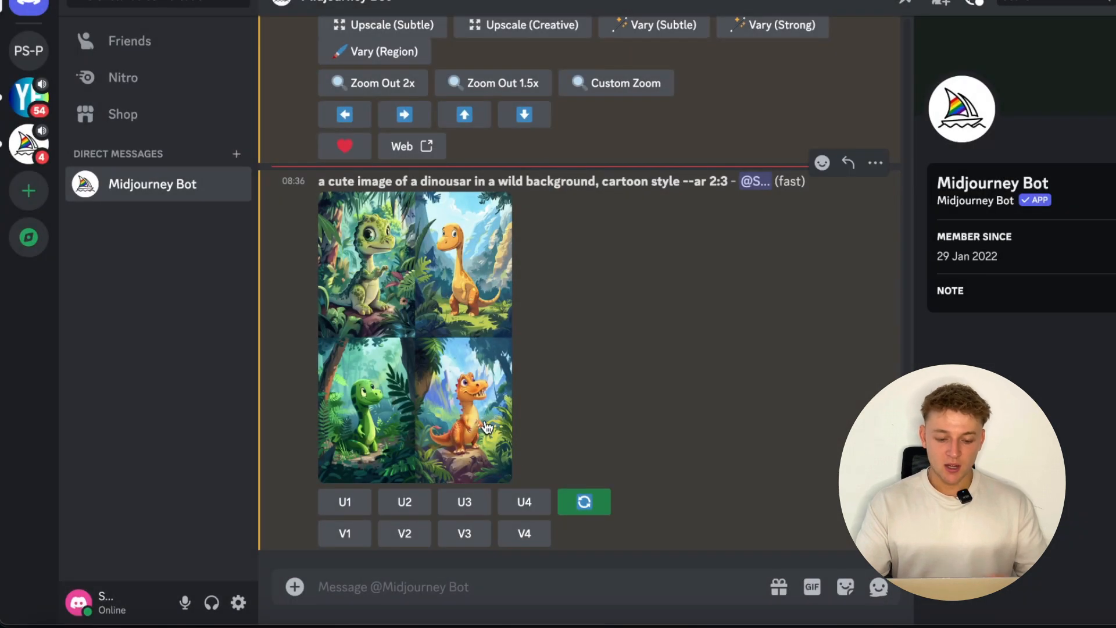
{"action": "left_click", "coordinate": [523, 501]}
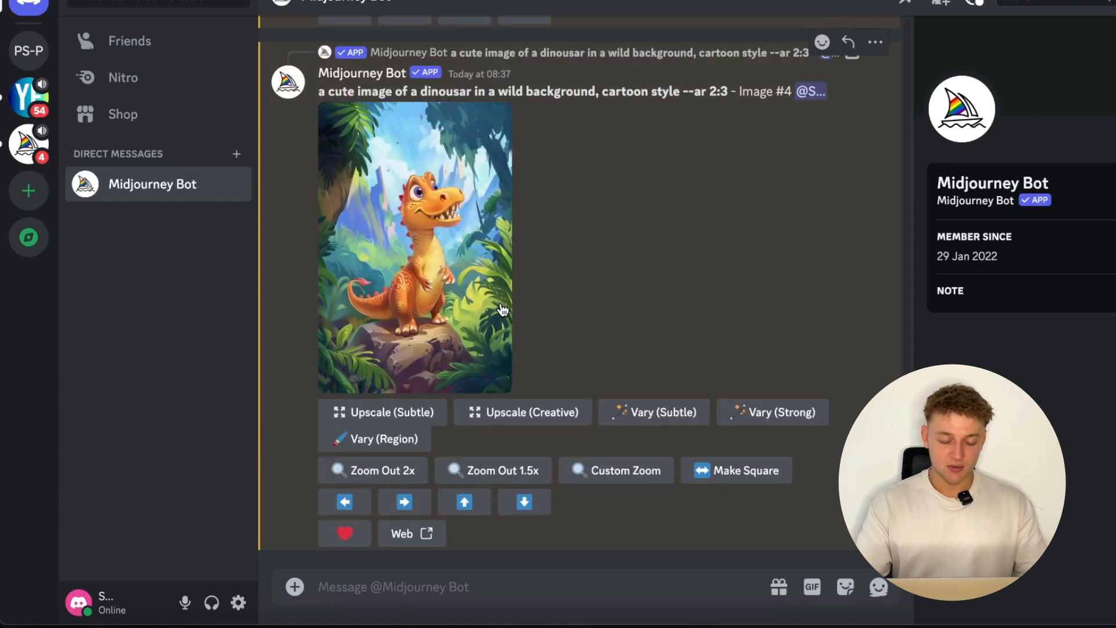
{"action": "left_click", "coordinate": [498, 255]}
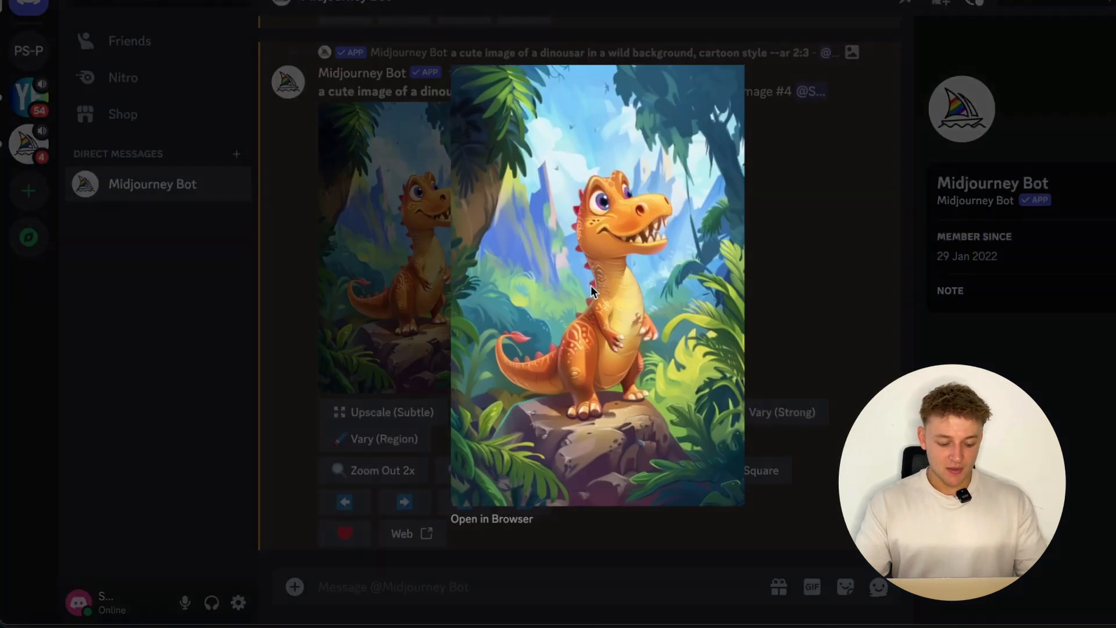
{"action": "right_click", "coordinate": [591, 285]}
{"action": "left_click", "coordinate": [622, 332]}
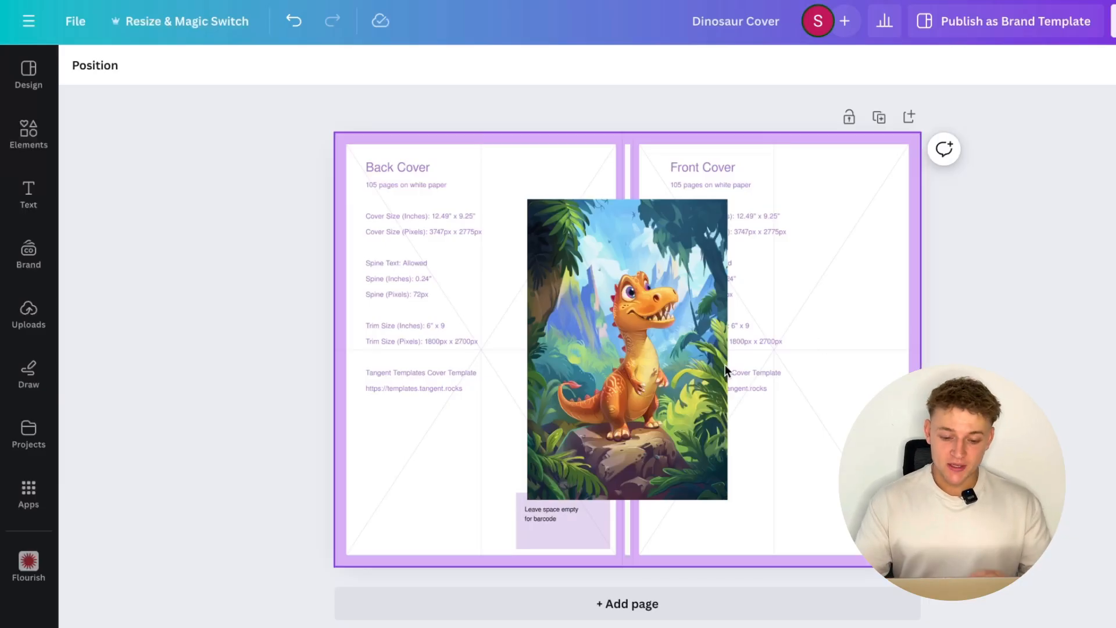
- In Canva's Dinosaur Cover design, move the dinosaur picture onto the front cover and enlarge it to fill that half
{"action": "left_click", "coordinate": [697, 372]}
{"action": "left_click_drag", "start_coordinate": [658, 376], "coordinate": [674, 408]}
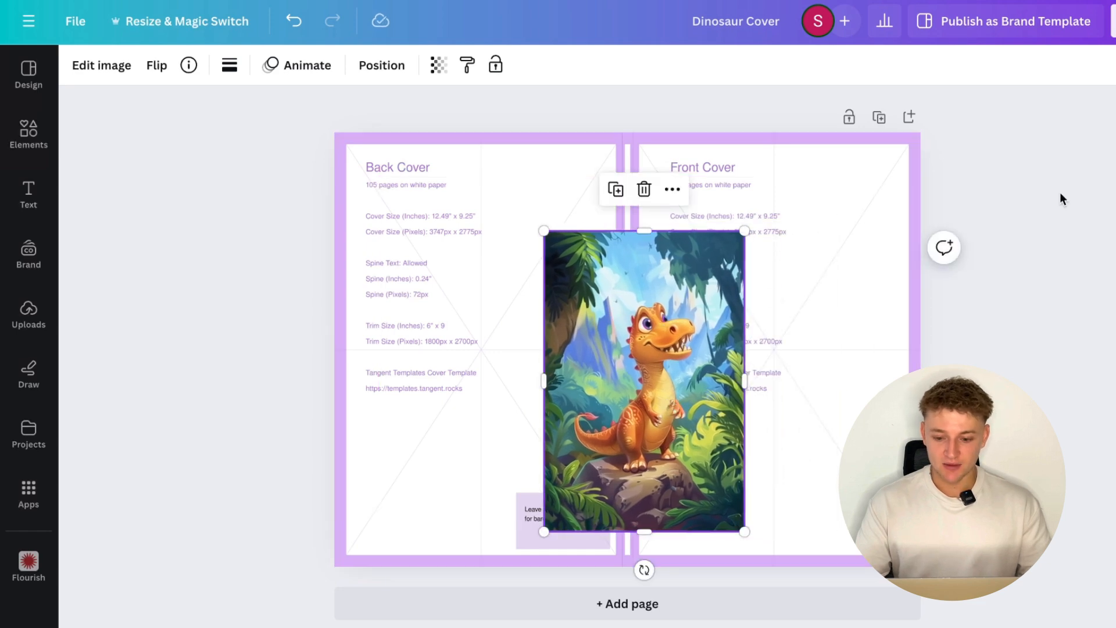
{"action": "left_click", "coordinate": [869, 201]}
{"action": "left_click", "coordinate": [644, 325]}
{"action": "left_click_drag", "start_coordinate": [644, 325], "coordinate": [727, 354]}
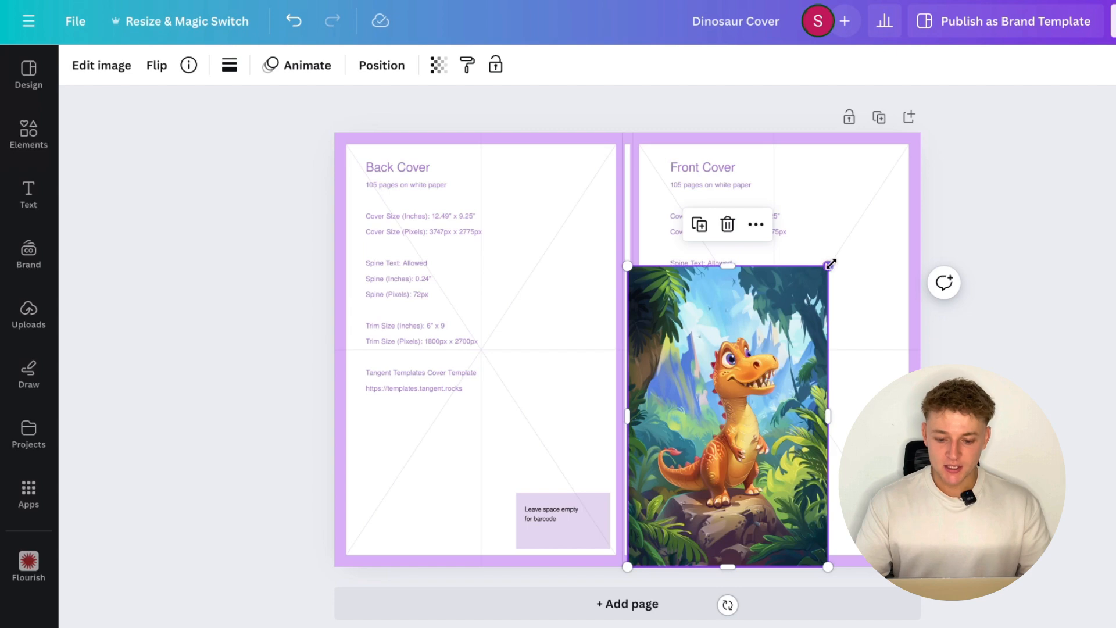
{"action": "left_click_drag", "start_coordinate": [831, 265], "coordinate": [924, 129]}
{"action": "left_click", "coordinate": [1001, 244]}
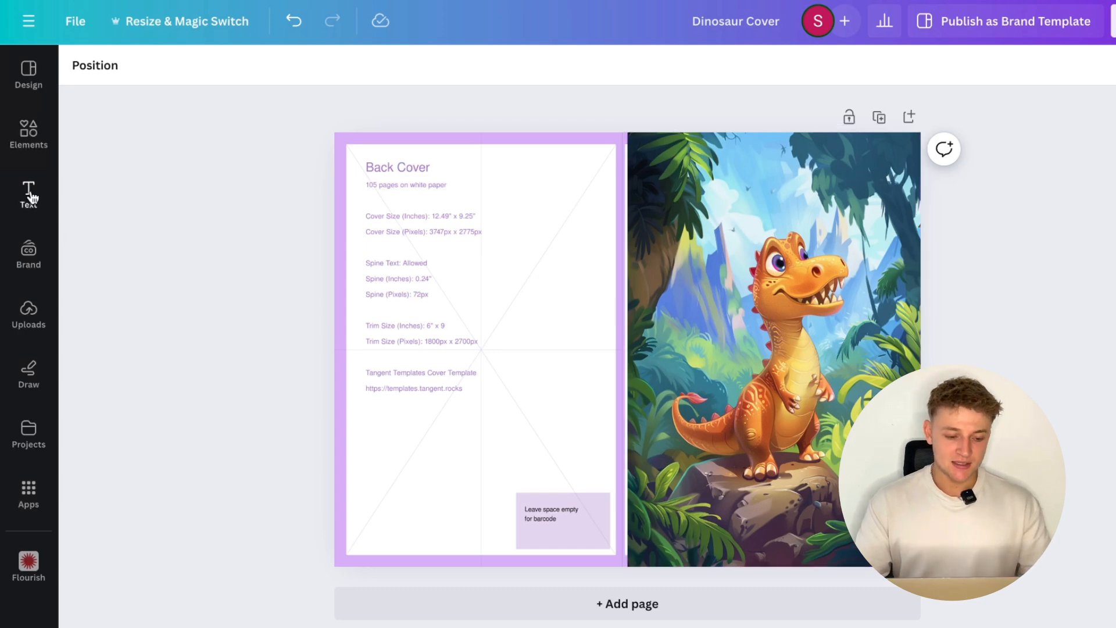
- Add a heading text and place it near the top of the front cover, above the dinosaur
{"action": "left_click", "coordinate": [31, 198]}
{"action": "left_click", "coordinate": [166, 273]}
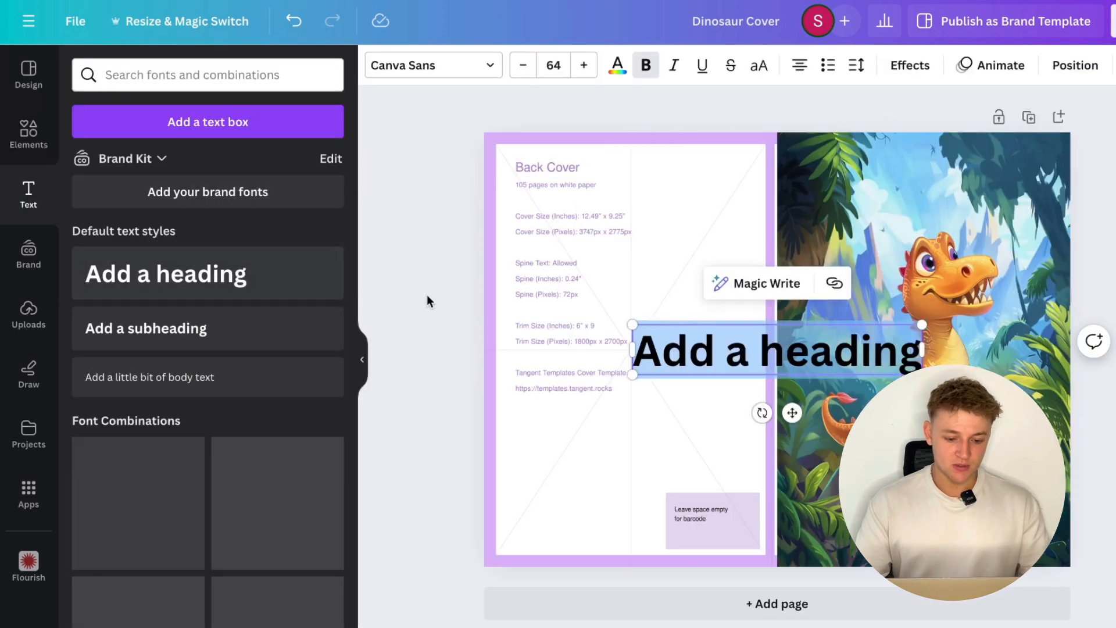
{"action": "left_click", "coordinate": [368, 354]}
{"action": "left_click", "coordinate": [473, 393]}
{"action": "left_click_drag", "start_coordinate": [610, 325], "coordinate": [719, 182]}
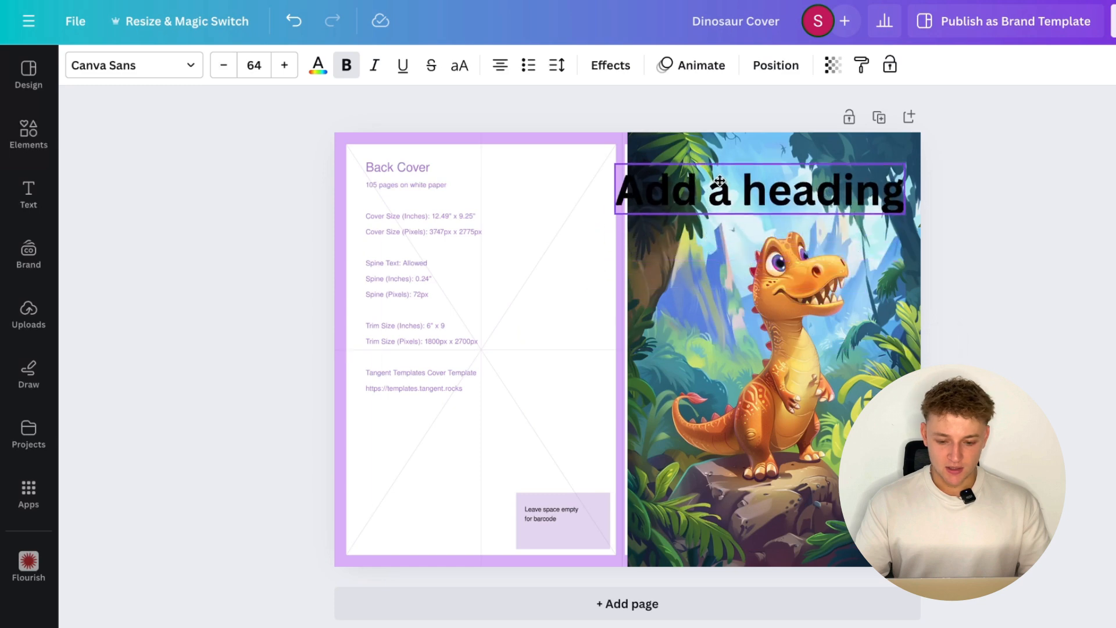
- Set the heading's font to Funtastic, replace its text with "DINOSAUR" and centre it on the front cover
{"action": "left_click", "coordinate": [150, 66]}
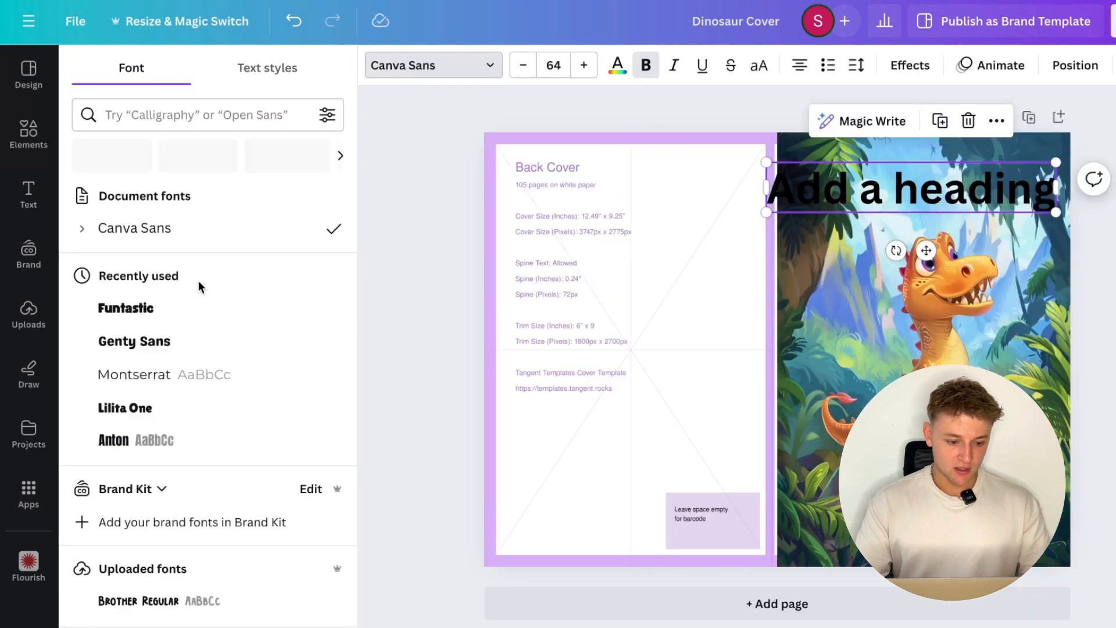
{"action": "left_click", "coordinate": [202, 316]}
{"action": "key", "text": "Escape"}
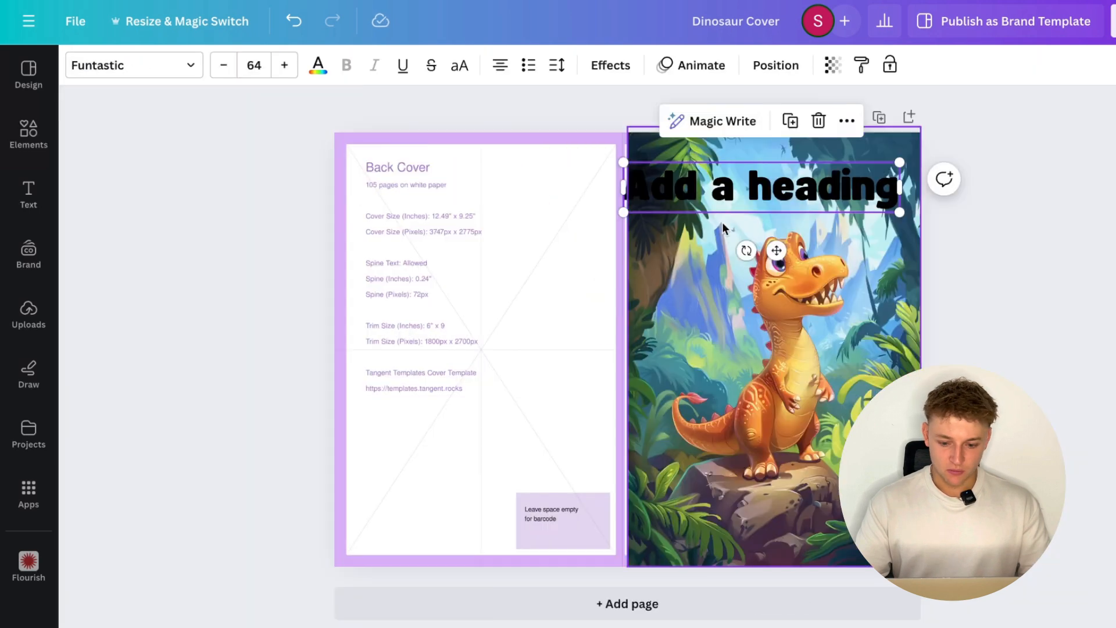
{"action": "double_click", "coordinate": [745, 190]}
{"action": "type", "text": "DINOSAUR"}
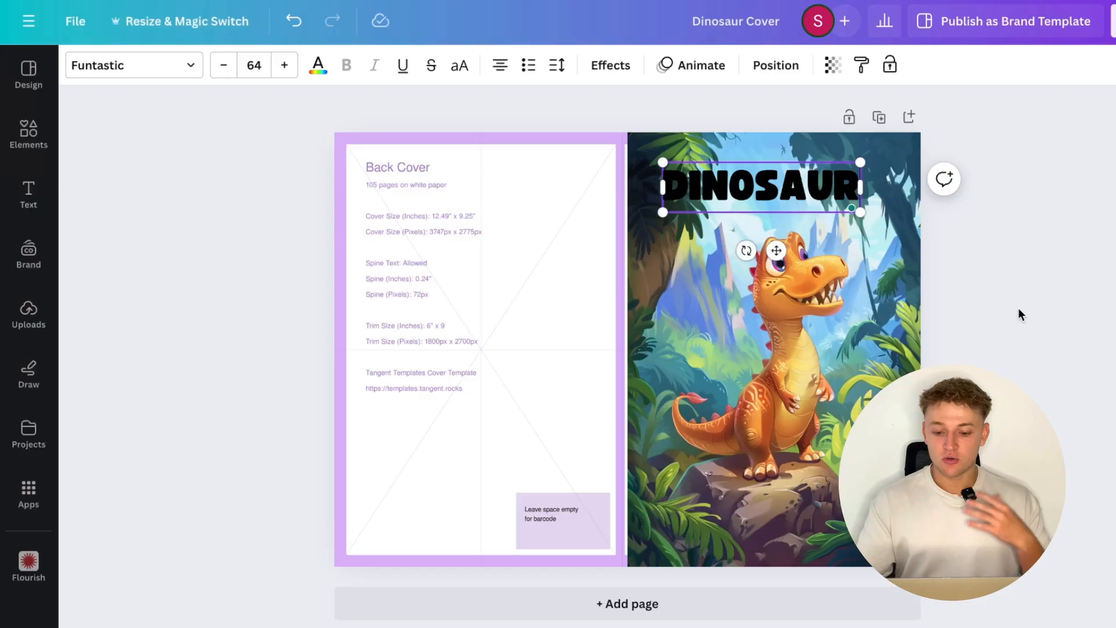
{"action": "left_click", "coordinate": [1018, 314]}
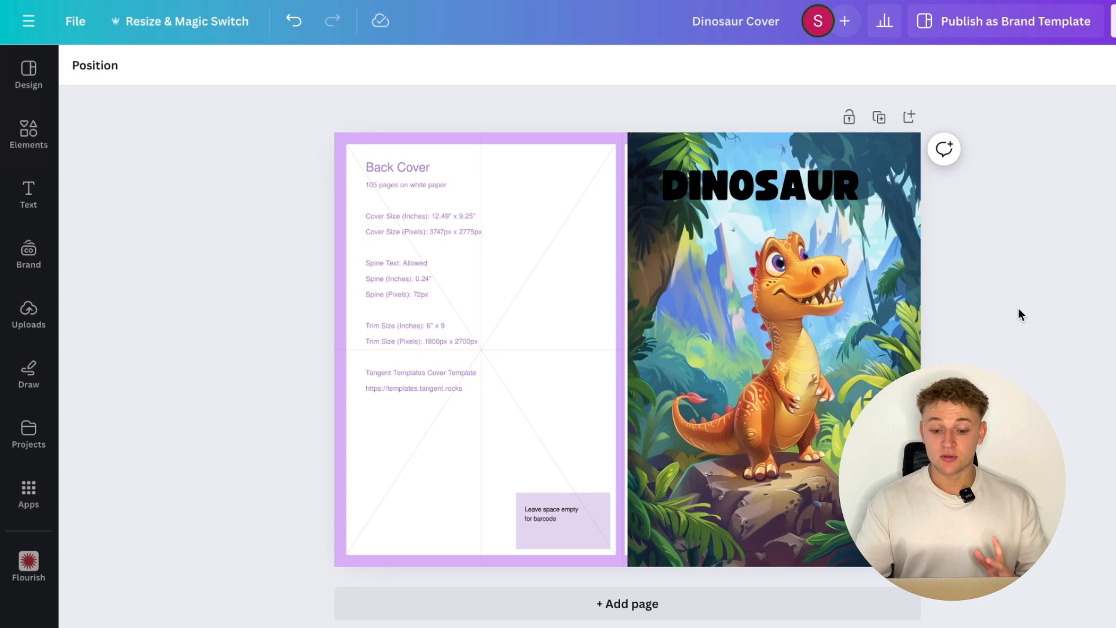
{"action": "left_click", "coordinate": [842, 187]}
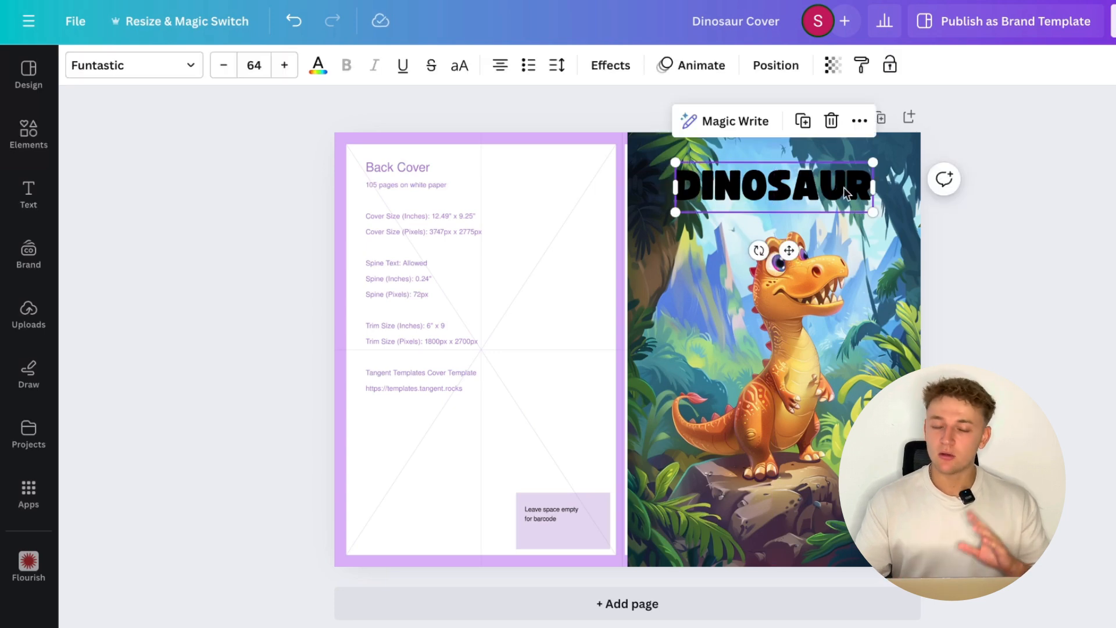
- Enlarge the dinosaur picture, centre it behind the title and crop its overhanging edges to the front cover
{"action": "left_click", "coordinate": [784, 381]}
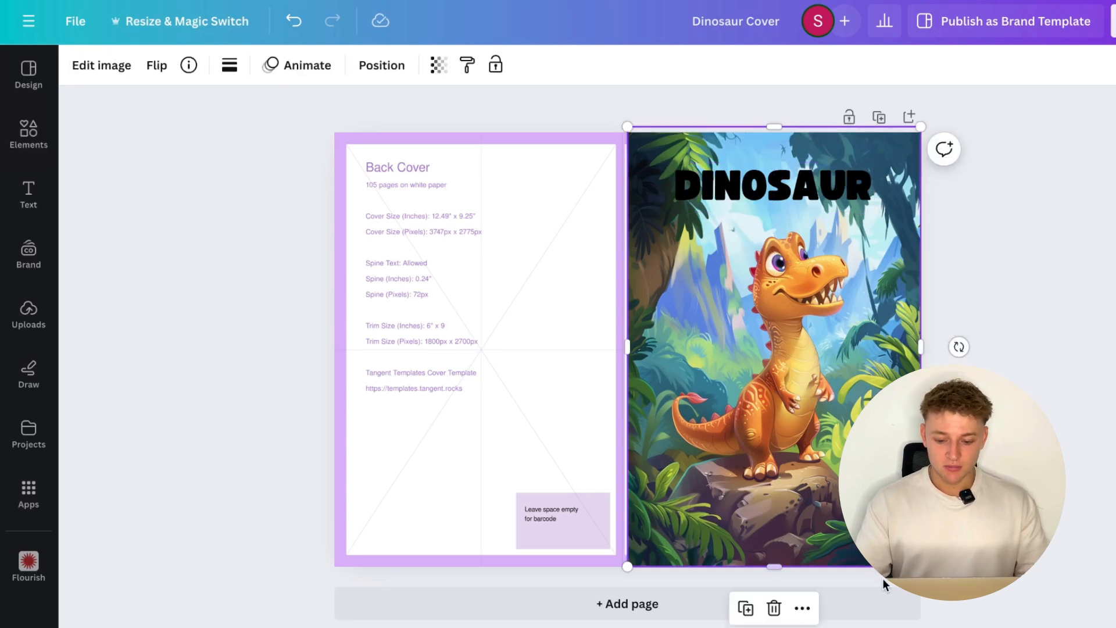
{"action": "left_click_drag", "start_coordinate": [920, 566], "coordinate": [954, 617]}
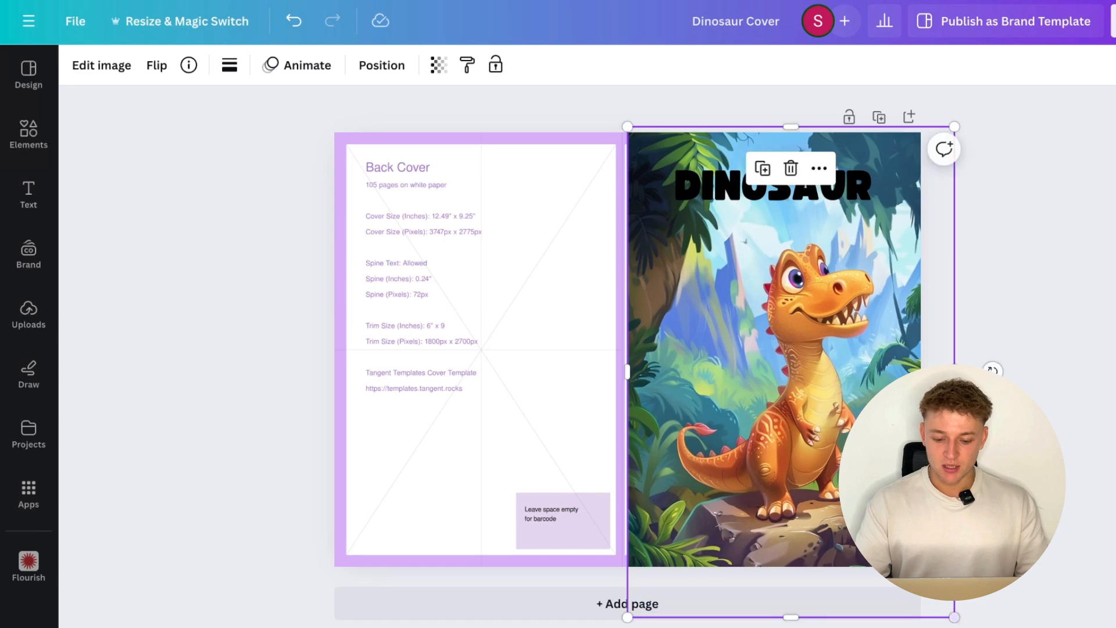
{"action": "left_click_drag", "start_coordinate": [790, 372], "coordinate": [774, 372]}
{"action": "left_click", "coordinate": [1059, 412]}
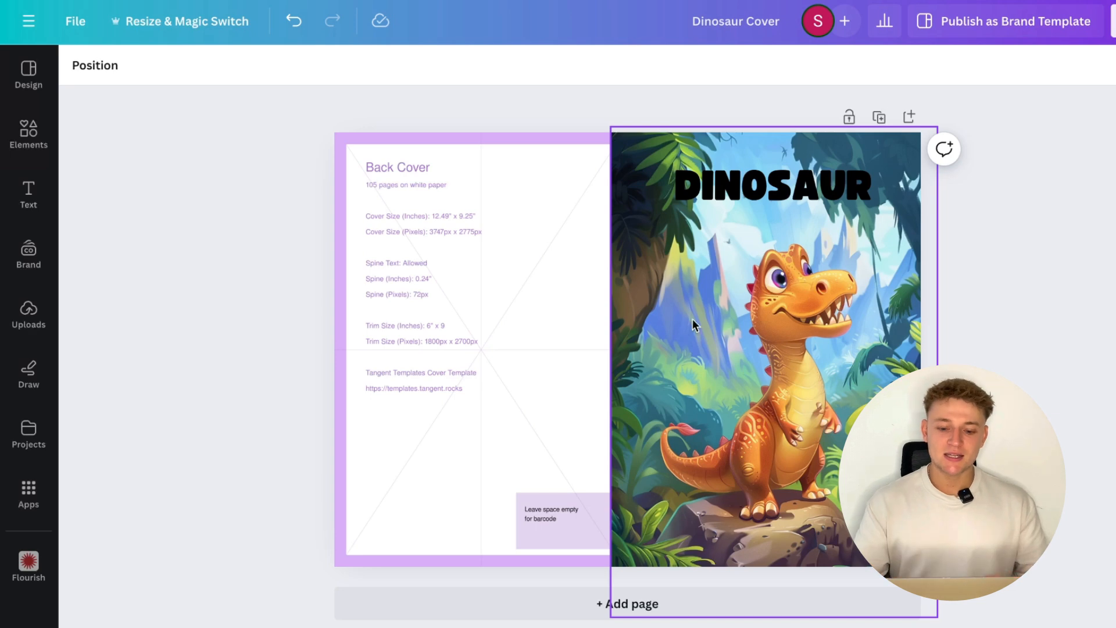
{"action": "left_click", "coordinate": [647, 372]}
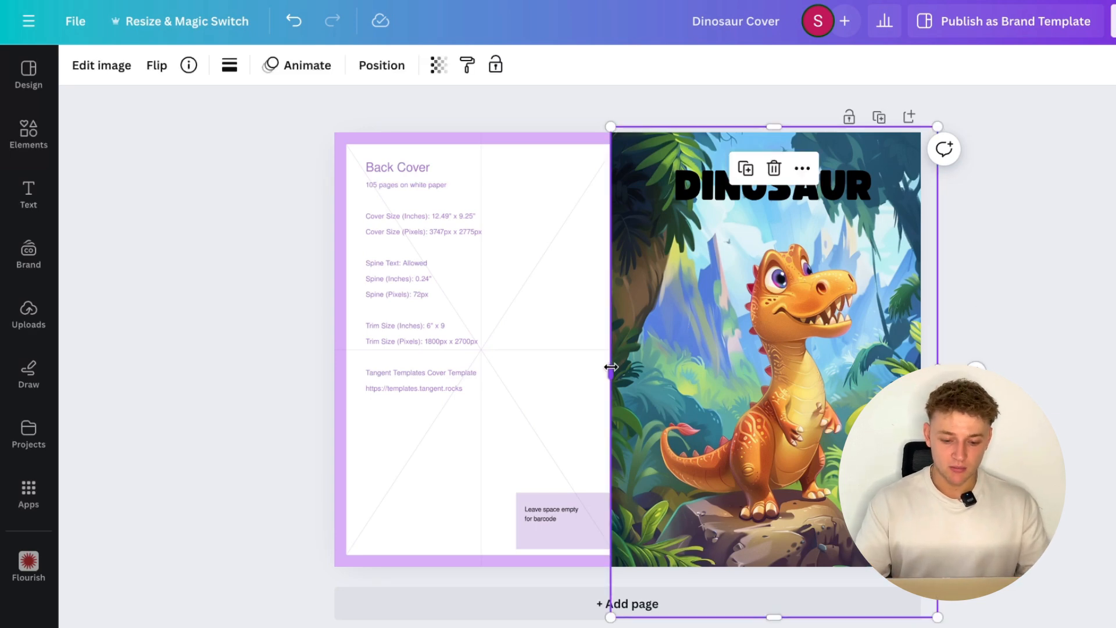
{"action": "left_click_drag", "start_coordinate": [611, 367], "coordinate": [633, 367]}
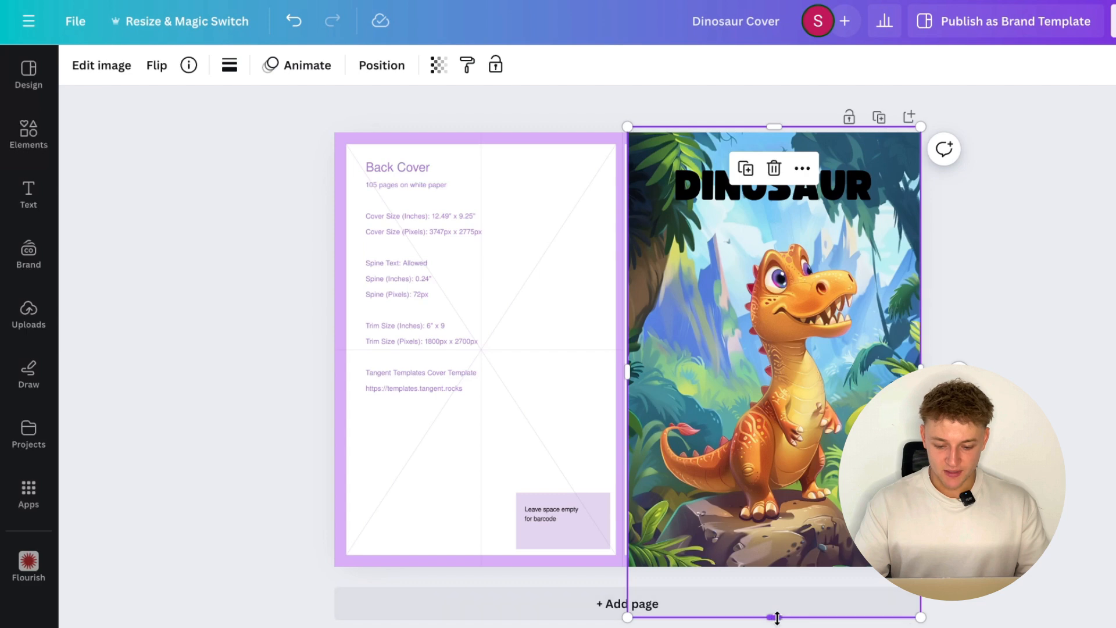
{"action": "left_click_drag", "start_coordinate": [777, 616], "coordinate": [777, 567]}
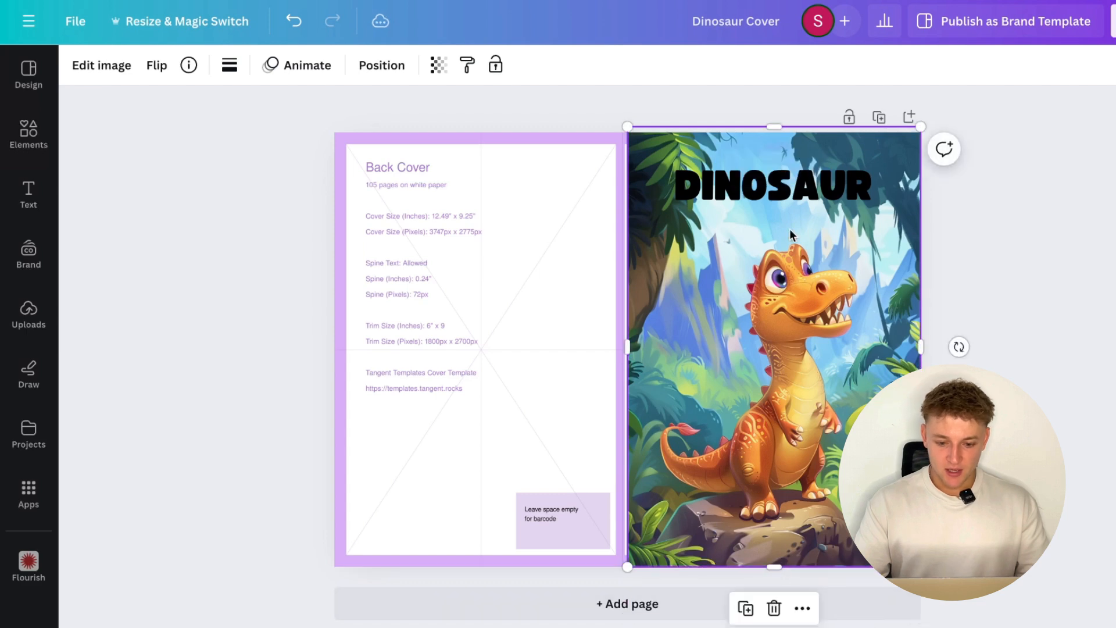
{"action": "left_click", "coordinate": [777, 129]}
- Change the DINOSAUR title's text colour to coral red
{"action": "left_click", "coordinate": [778, 174]}
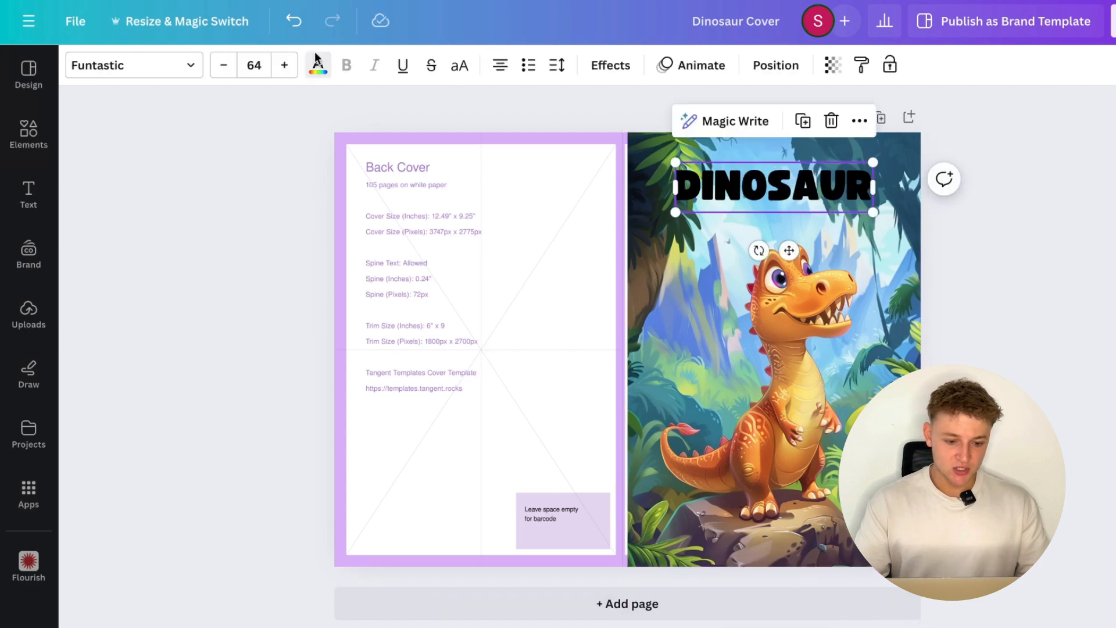
{"action": "left_click", "coordinate": [318, 64]}
{"action": "scroll", "coordinate": [227, 569], "scroll_direction": "down", "scroll_amount": 2}
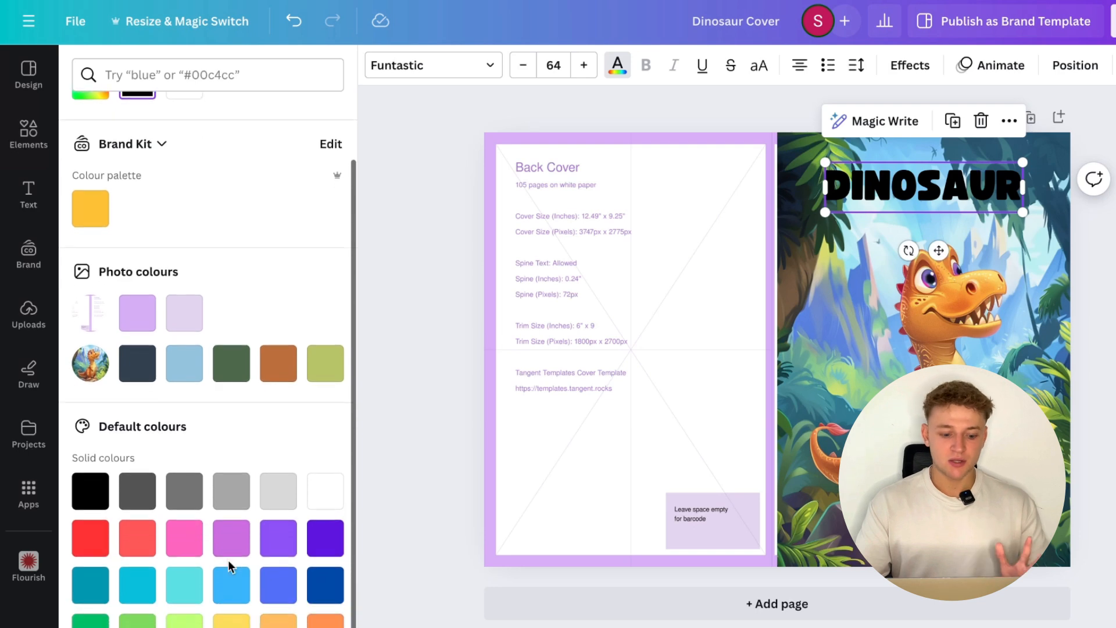
{"action": "left_click", "coordinate": [183, 586]}
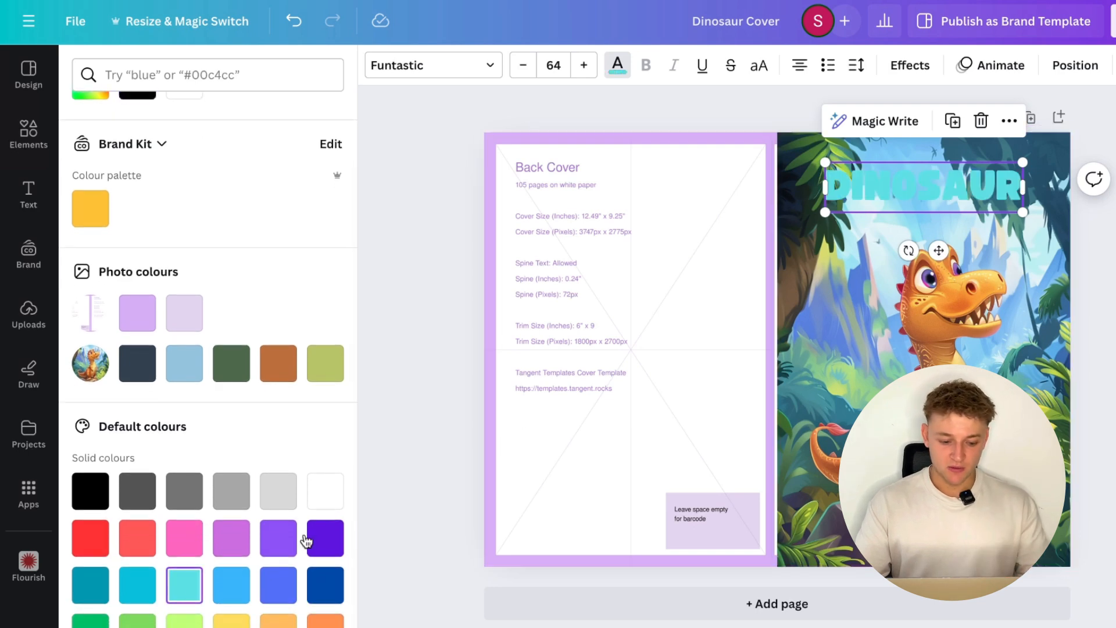
{"action": "left_click", "coordinate": [137, 538]}
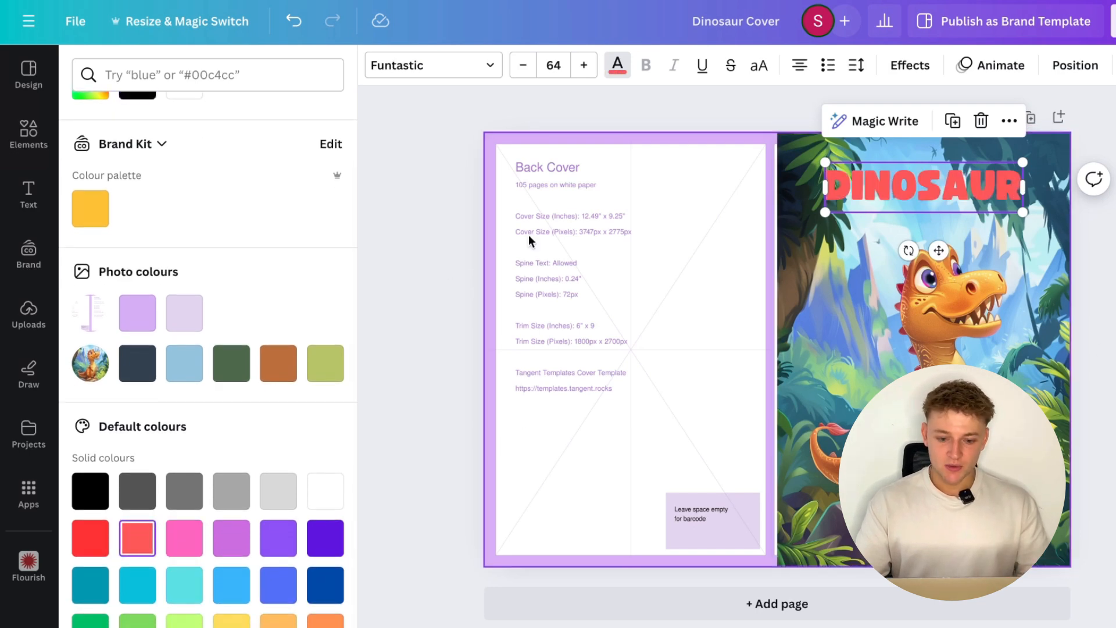
- Give the DINOSAUR title a white Outline effect and enlarge it to about size 79.5, centred at the top of the cover
{"action": "left_click", "coordinate": [921, 66]}
{"action": "left_click", "coordinate": [327, 307]}
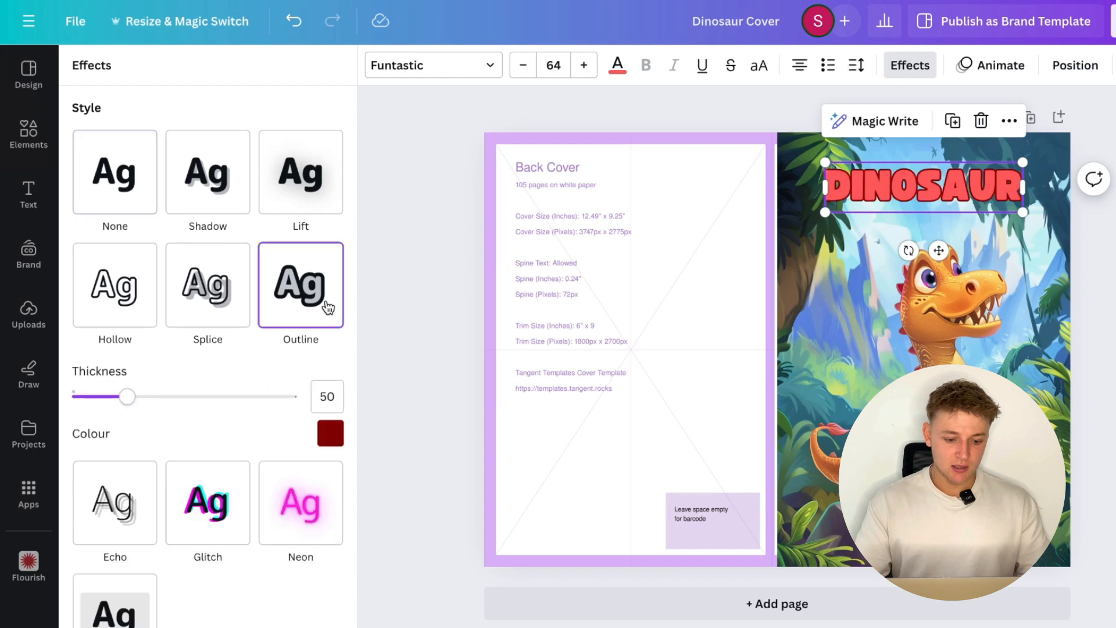
{"action": "left_click", "coordinate": [336, 441]}
{"action": "left_click", "coordinate": [194, 211]}
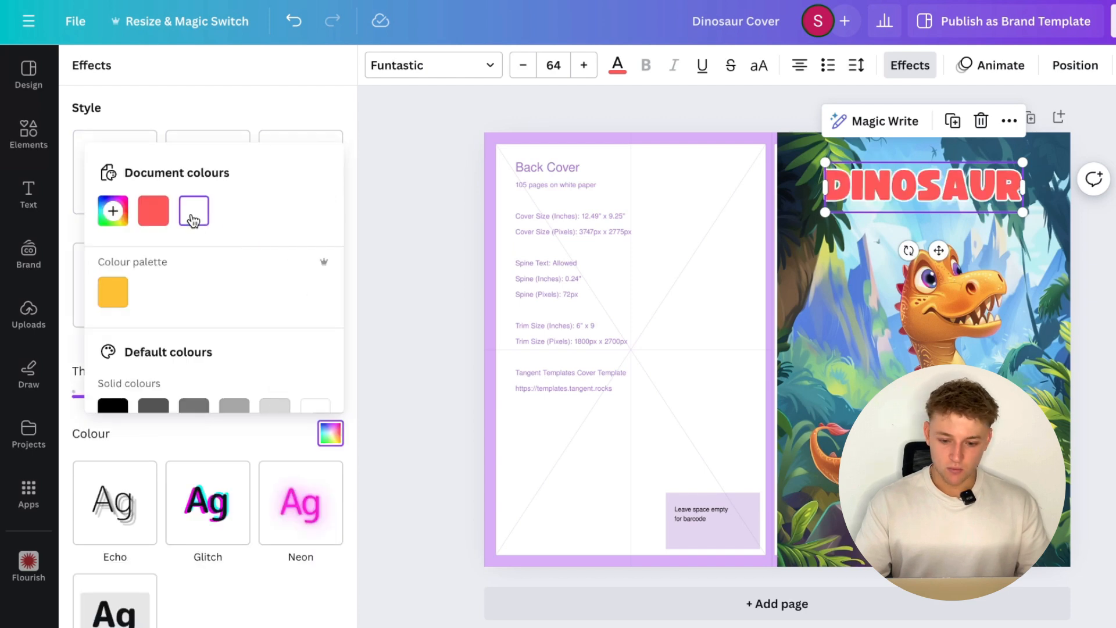
{"action": "left_click_drag", "start_coordinate": [1023, 213], "coordinate": [1065, 239]}
{"action": "left_click_drag", "start_coordinate": [904, 223], "coordinate": [879, 206]}
- Duplicate the DINOSAUR title just below the original and change the copy's text to "ACTIVITY" and "BOOK" on separate lines
{"action": "key", "text": "super+d"}
{"action": "left_click_drag", "start_coordinate": [800, 183], "coordinate": [791, 213]}
{"action": "double_click", "coordinate": [792, 214]}
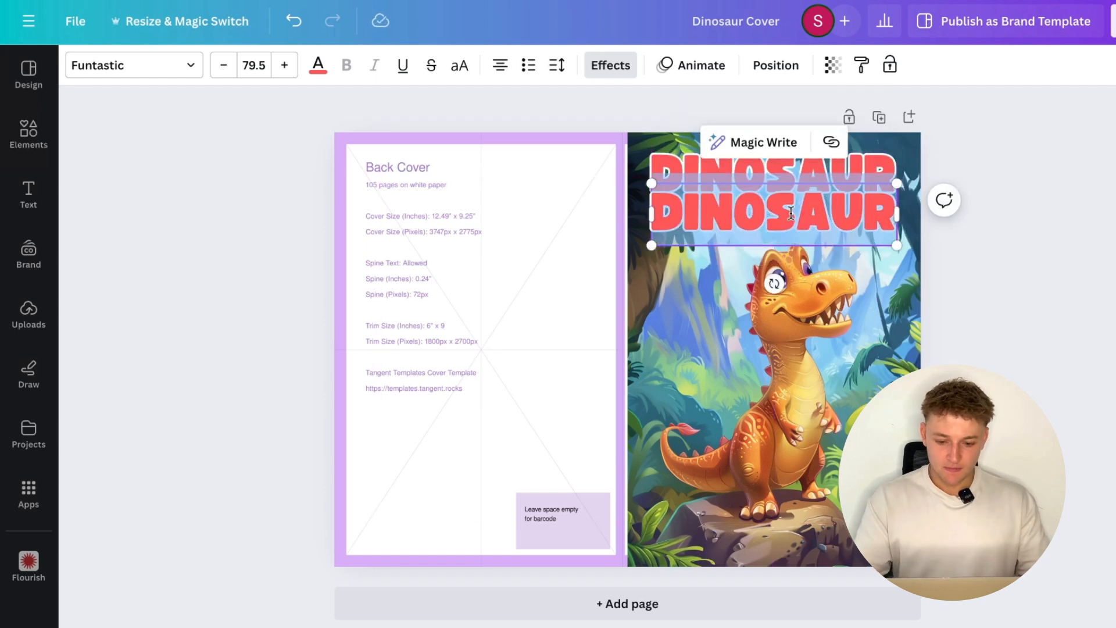
{"action": "type", "text": "ACTIVITY"}
{"action": "key", "text": "Return"}
{"action": "key", "text": "Return"}
{"action": "type", "text": "BOOK"}
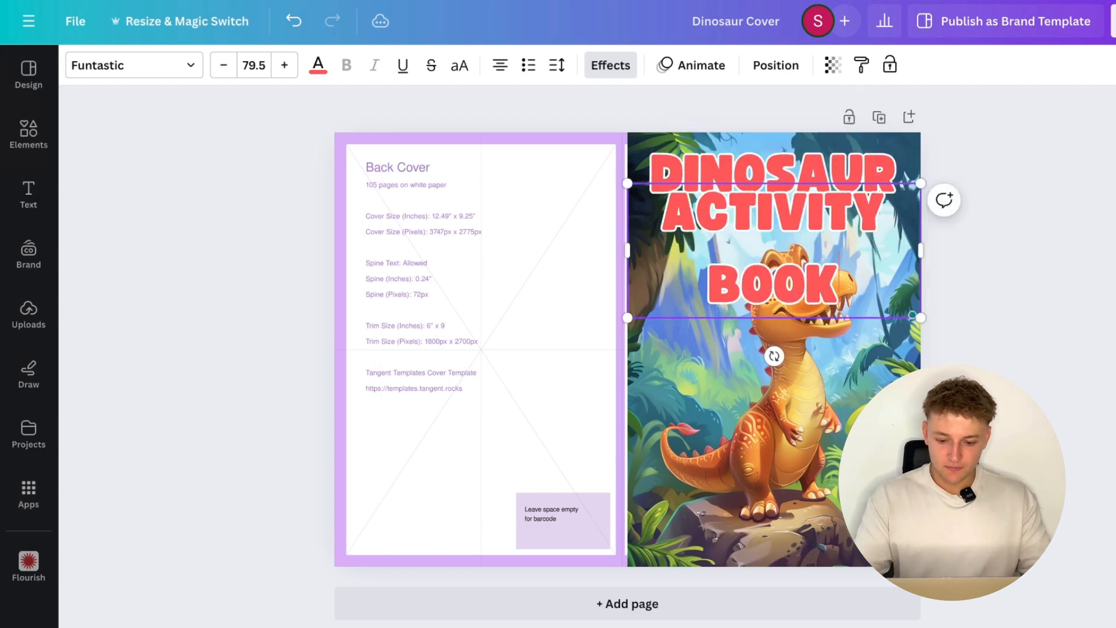
- Reduce the ACTIVITY BOOK text to size 45 so it fits on one line narrower than the DINOSAUR title
{"action": "left_click", "coordinate": [265, 68]}
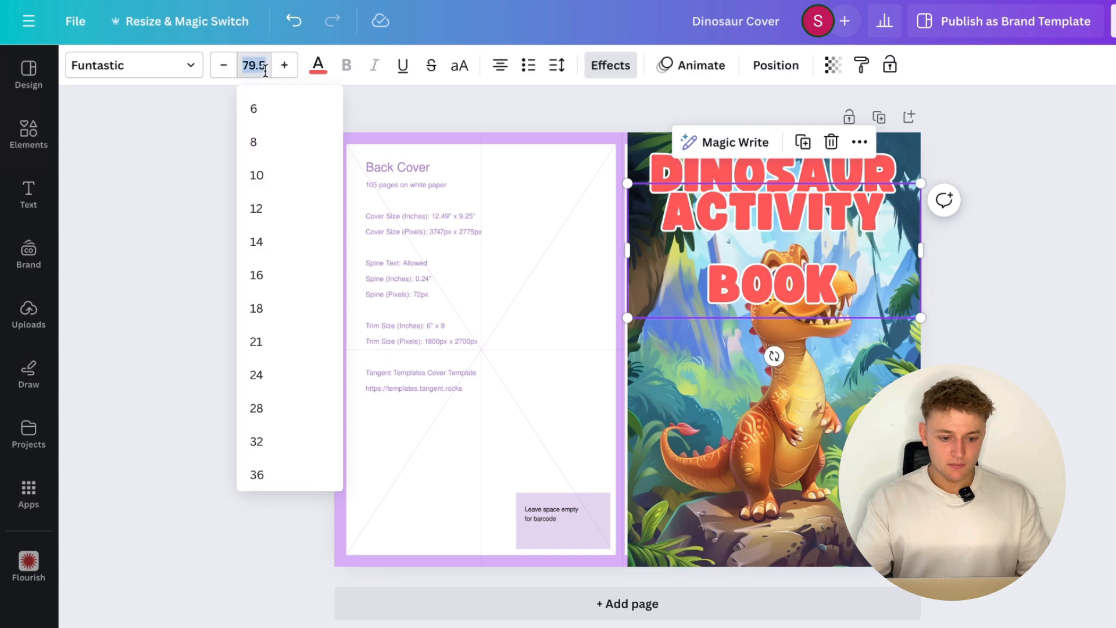
{"action": "type", "text": "60"}
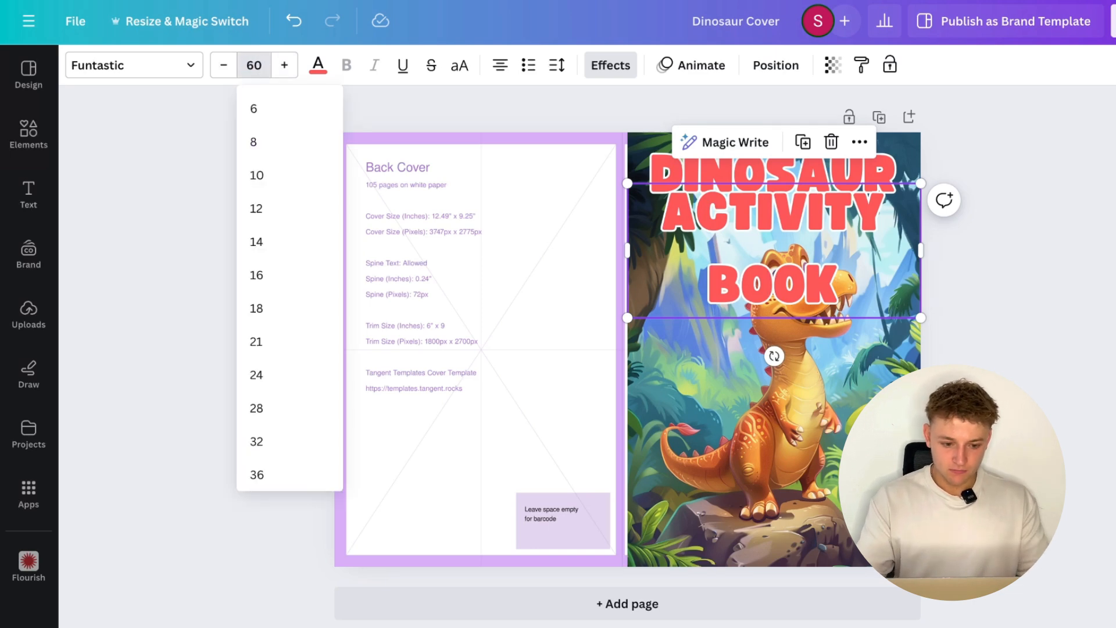
{"action": "key", "text": "Return"}
{"action": "left_click", "coordinate": [241, 71]}
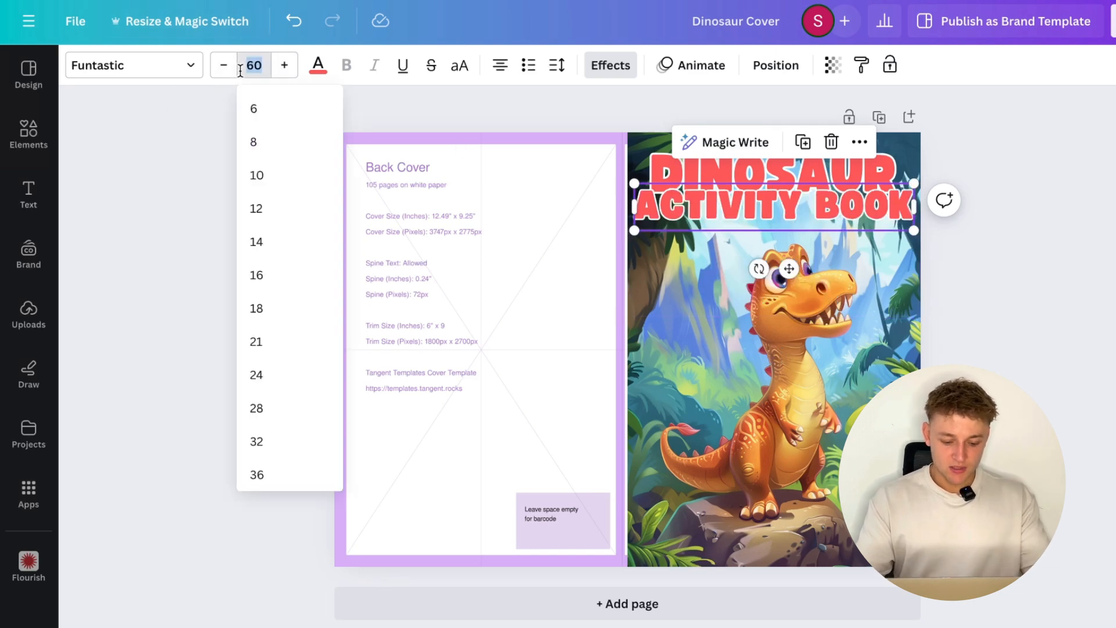
{"action": "type", "text": "45"}
{"action": "key", "text": "Return"}
{"action": "left_click", "coordinate": [994, 273]}
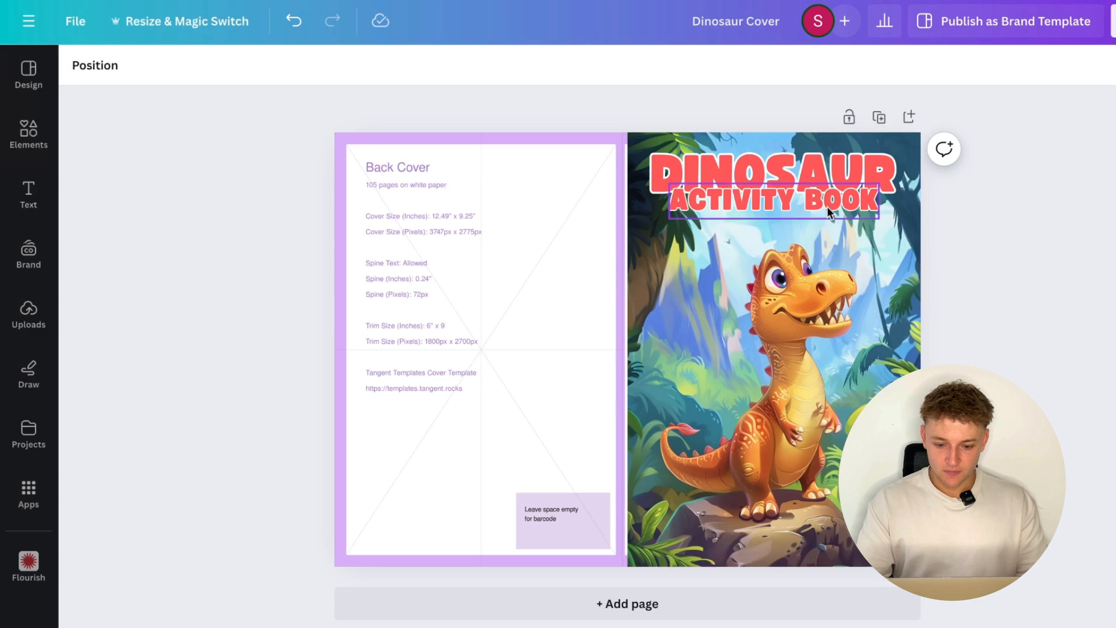
- Move ACTIVITY BOOK clear of the title and place a copy at the front cover's bottom reading "MAZES, WORD SEARCHES AND MORE"
{"action": "left_click_drag", "start_coordinate": [828, 210], "coordinate": [815, 524]}
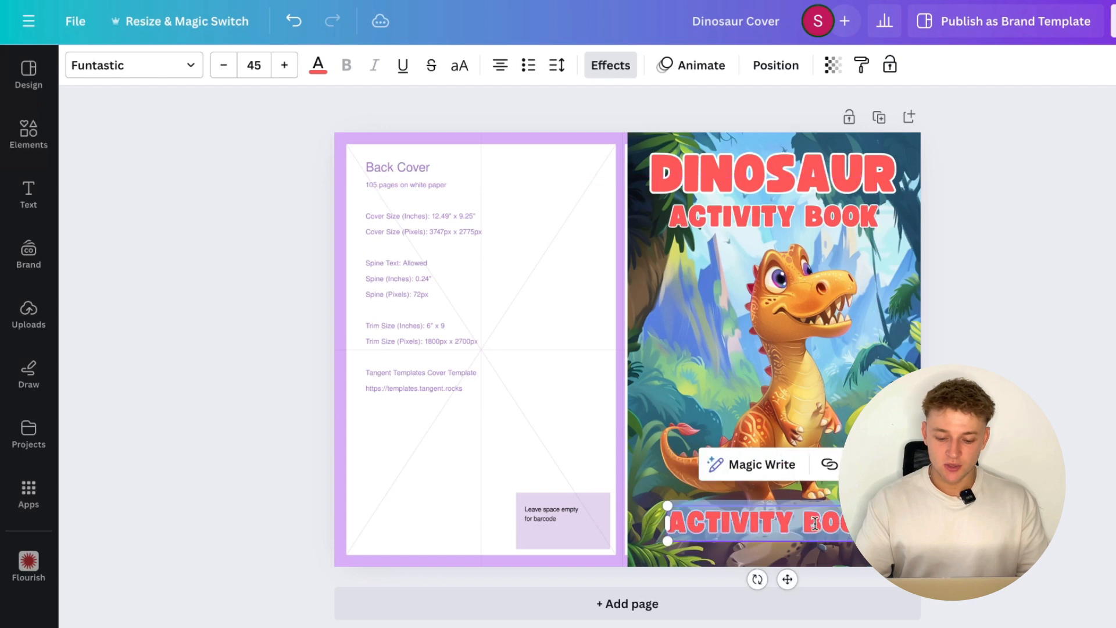
{"action": "double_click", "coordinate": [815, 524]}
{"action": "type", "text": "MAZES"}
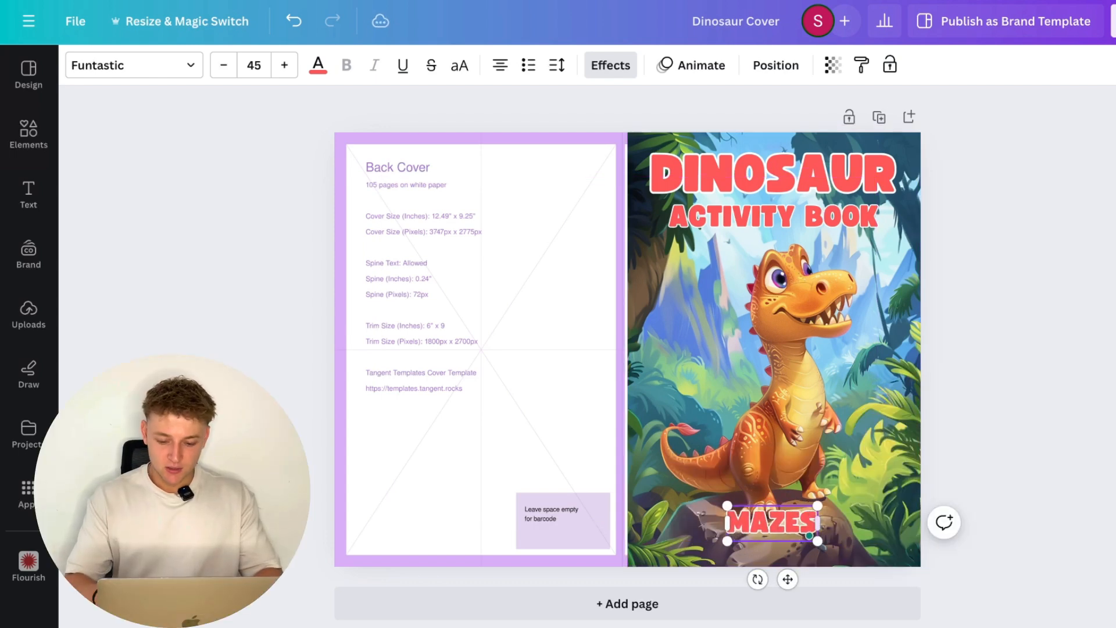
{"action": "type", "text": ", WORD S"}
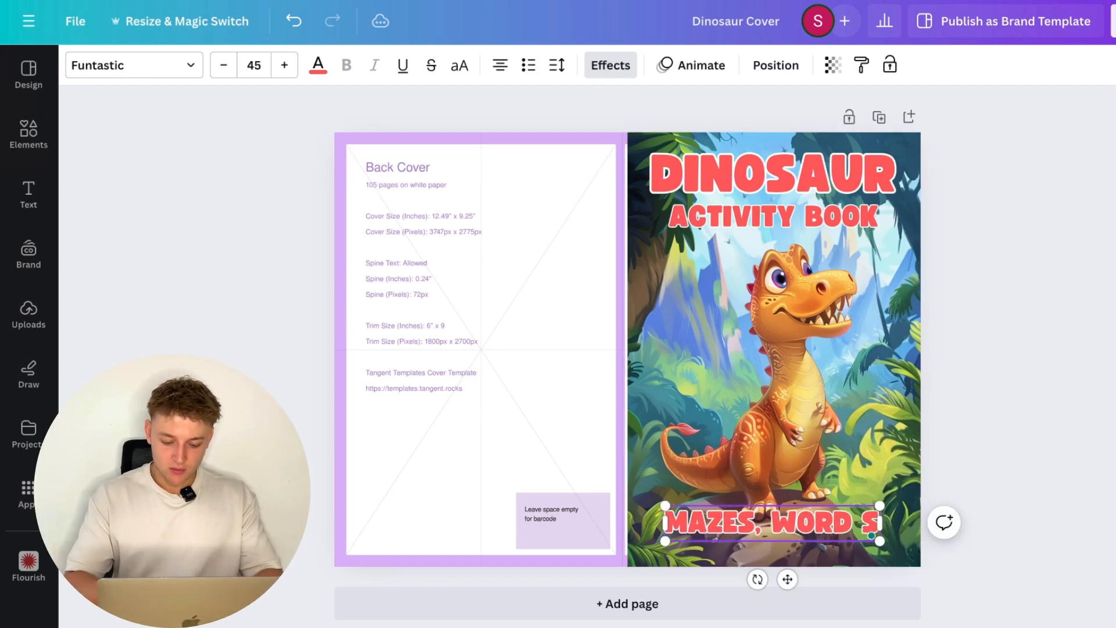
{"action": "type", "text": "EARCHES AND MOPRE"}
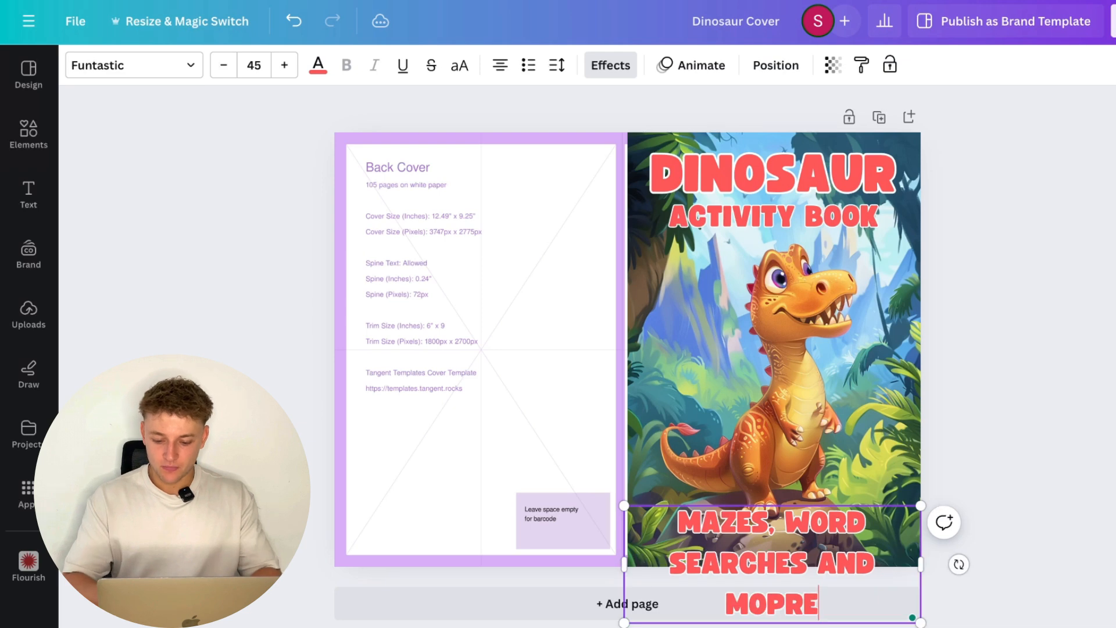
{"action": "key", "text": "BackSpace"}
{"action": "key", "text": "BackSpace"}
{"action": "type", "text": "RE"}
{"action": "key", "text": "Escape"}
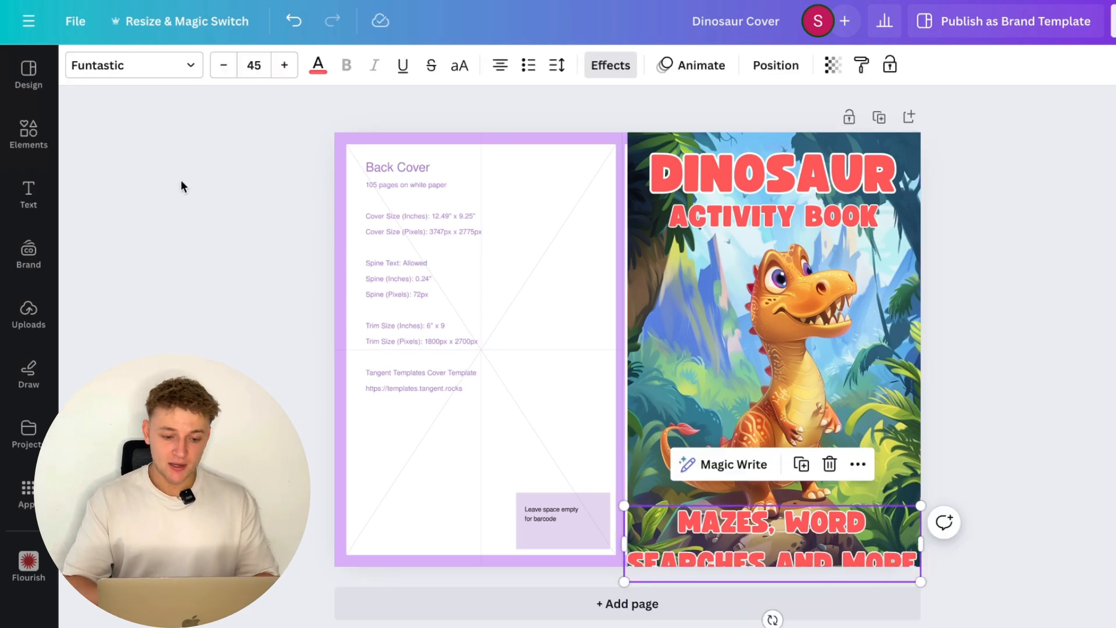
- Set the MAZES, WORD SEARCHES AND MORE tagline to size 35 and fit it on two lines inside the front cover's lower edge
{"action": "left_click", "coordinate": [253, 65]}
{"action": "type", "text": "35"}
{"action": "key", "text": "Return"}
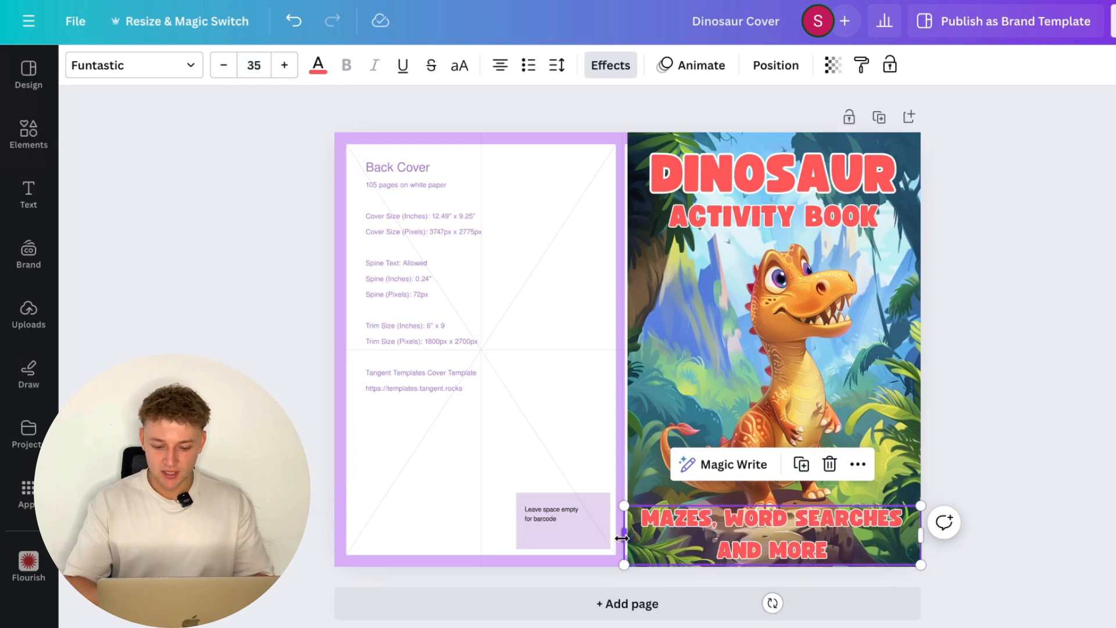
{"action": "left_click_drag", "start_coordinate": [621, 538], "coordinate": [634, 538]}
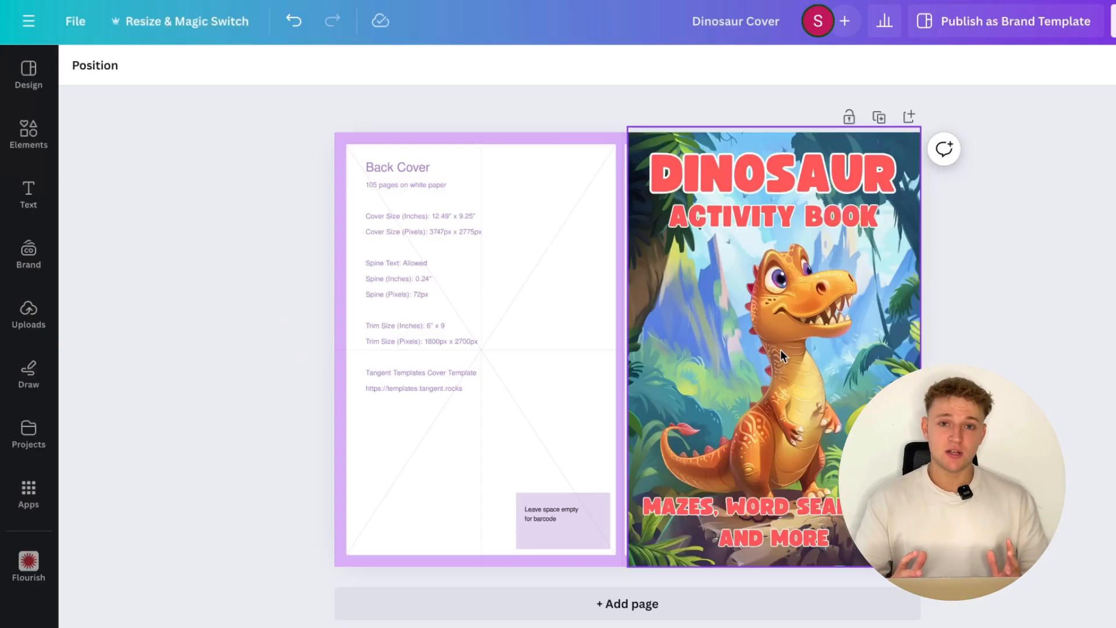
- Duplicate the front cover's dinosaur picture and place the copy so that it covers the whole back cover
{"action": "left_click", "coordinate": [780, 350]}
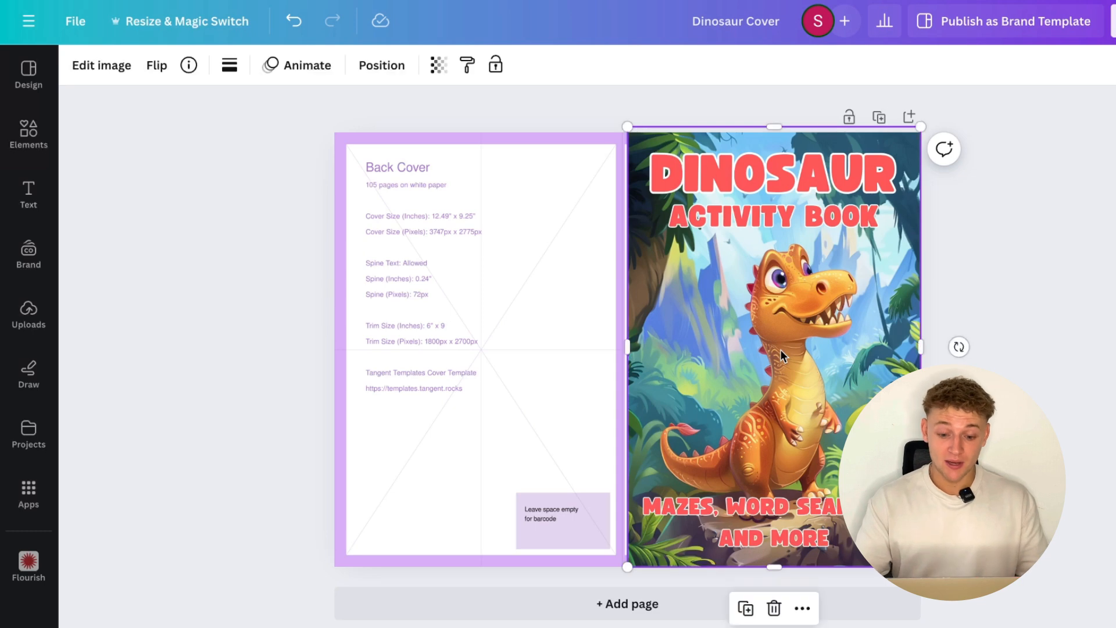
{"action": "key", "text": "ctrl+d"}
{"action": "left_click_drag", "start_coordinate": [781, 350], "coordinate": [480, 354]}
{"action": "left_click", "coordinate": [160, 347]}
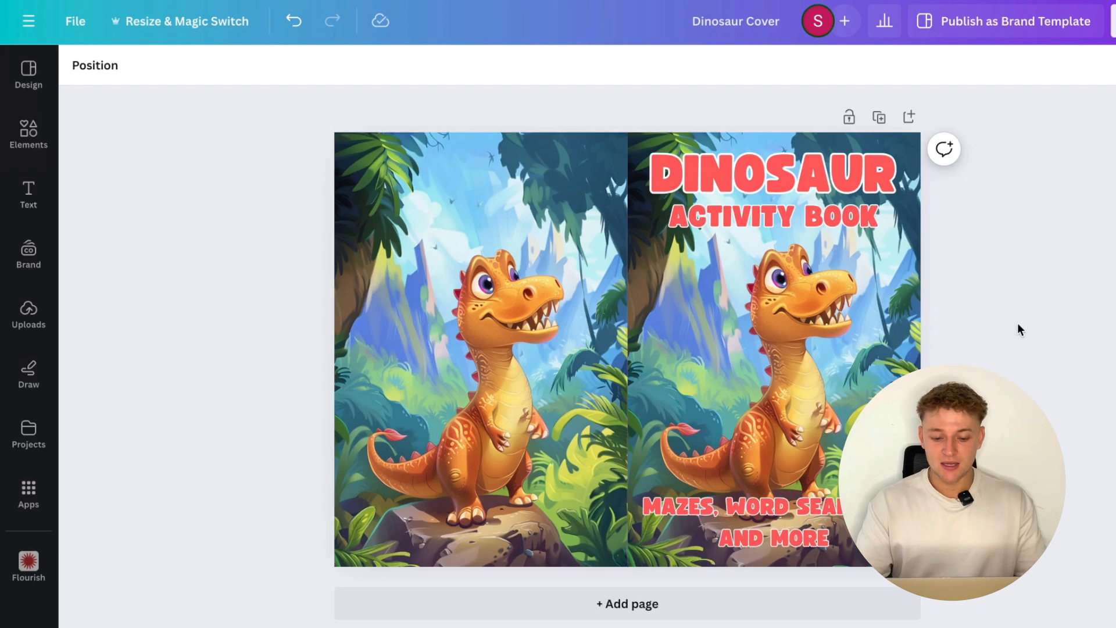
- Add a square shape and stretch it into a tall rectangle covering most of the back cover, with a margin of picture around it
{"action": "left_click", "coordinate": [31, 135]}
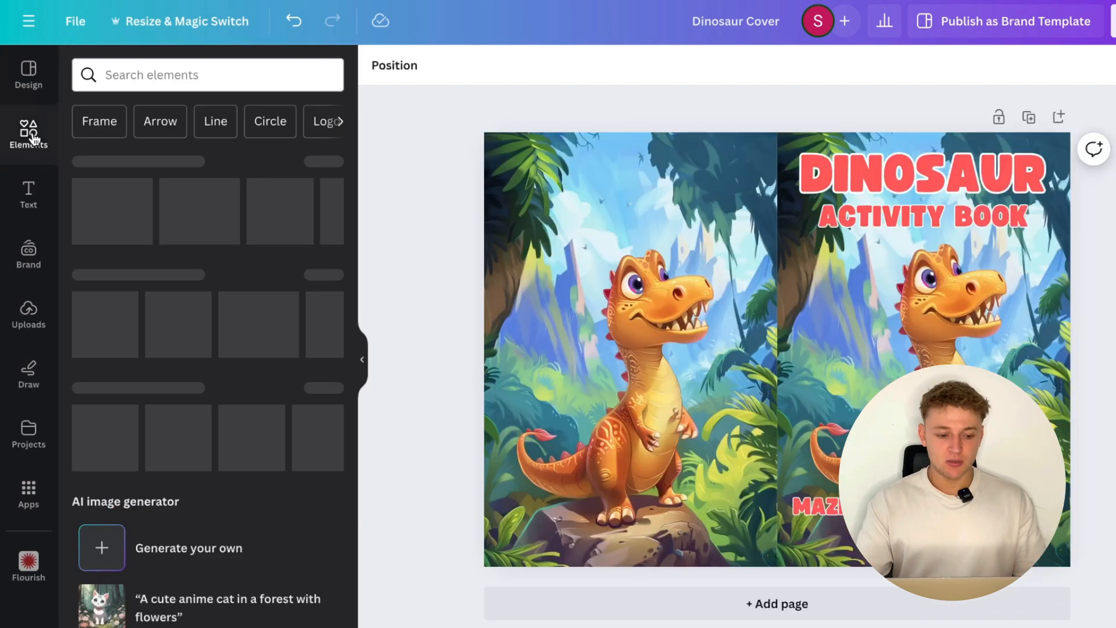
{"action": "left_click", "coordinate": [92, 308]}
{"action": "left_click", "coordinate": [443, 335]}
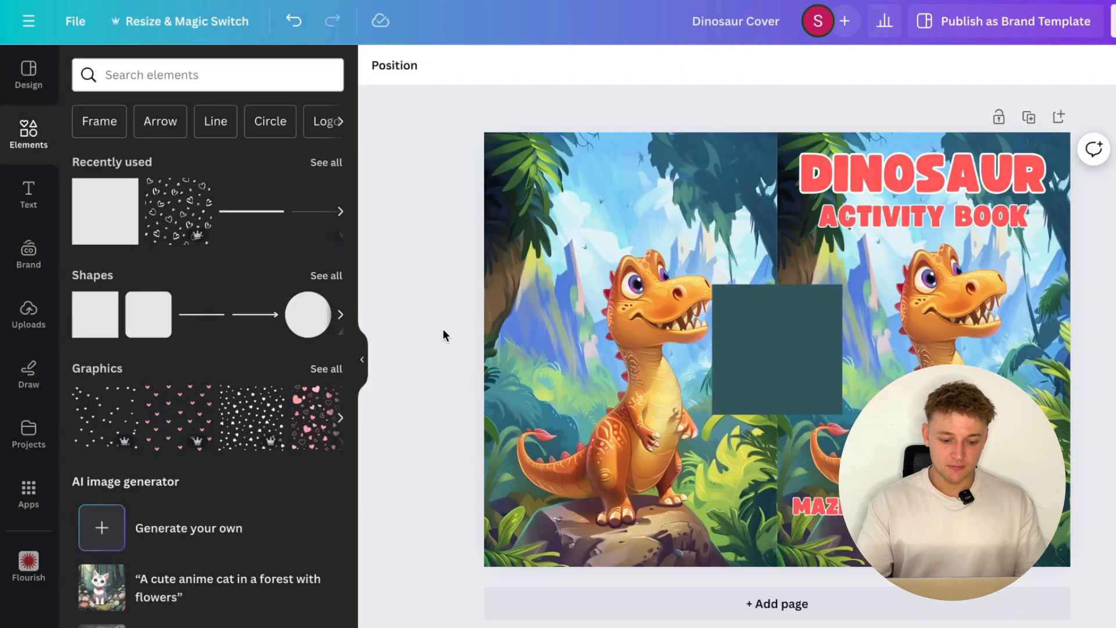
{"action": "left_click", "coordinate": [362, 362]}
{"action": "left_click_drag", "start_coordinate": [613, 344], "coordinate": [425, 241]}
{"action": "left_click_drag", "start_coordinate": [588, 238], "coordinate": [594, 236]}
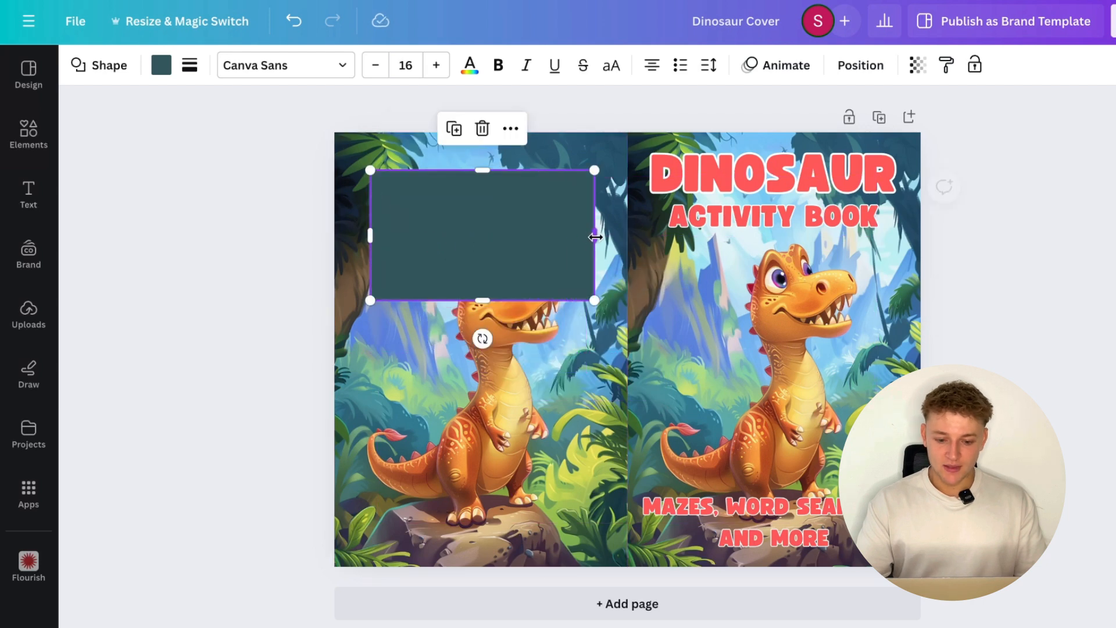
{"action": "left_click_drag", "start_coordinate": [481, 300], "coordinate": [480, 506]}
- Fill the back cover rectangle with white and give it a solid border of weight 9 with corner rounding 20
{"action": "left_click", "coordinate": [161, 65]}
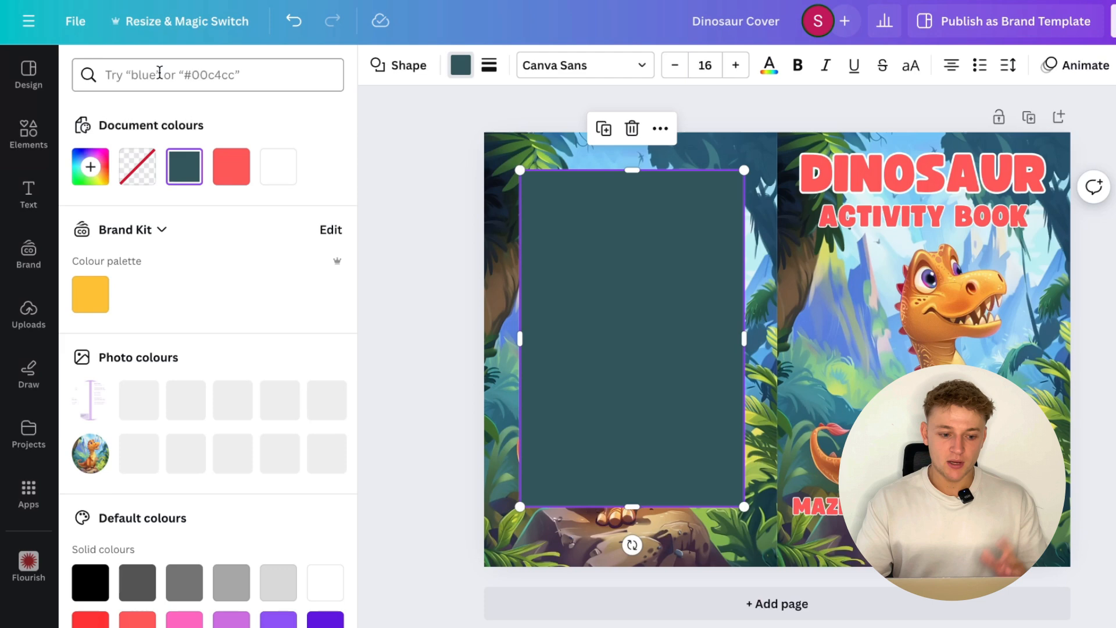
{"action": "left_click", "coordinate": [279, 167]}
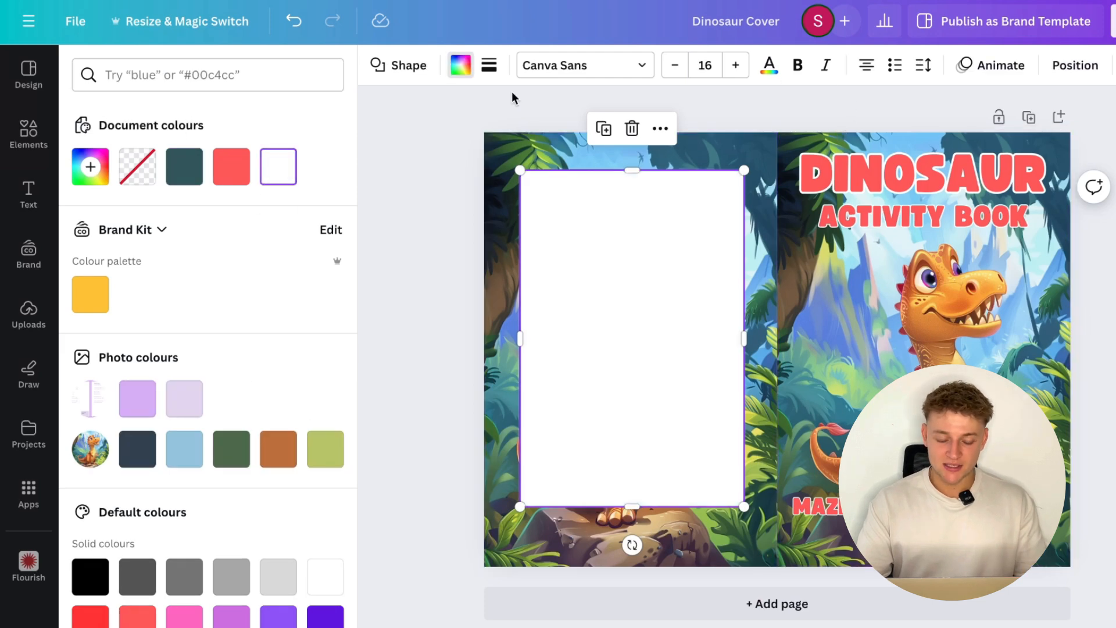
{"action": "left_click", "coordinate": [489, 65]}
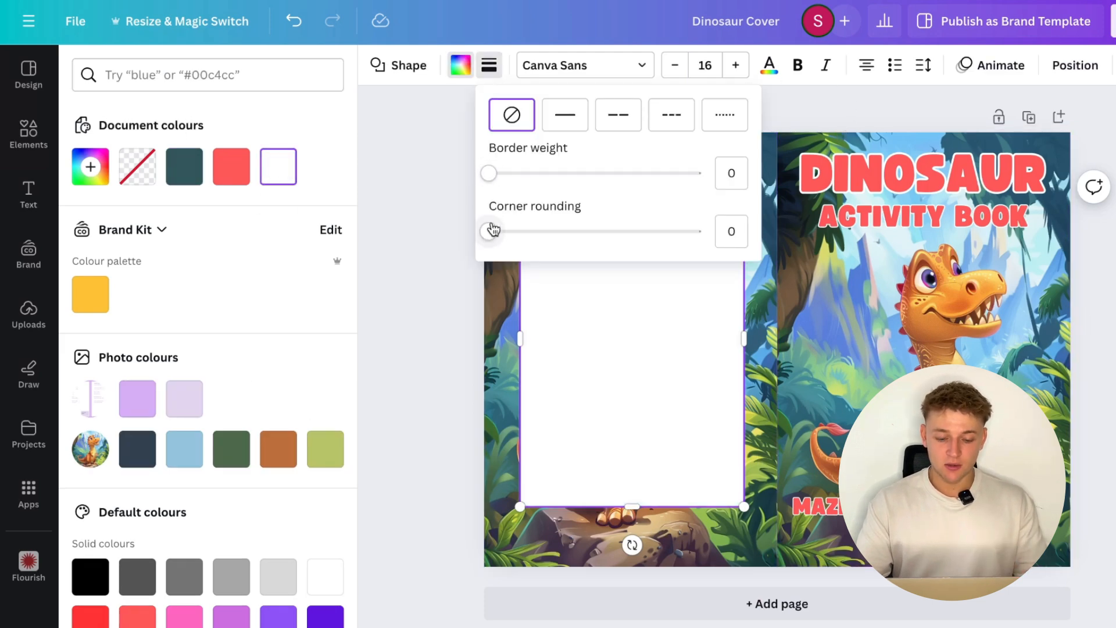
{"action": "left_click_drag", "start_coordinate": [488, 173], "coordinate": [508, 173]}
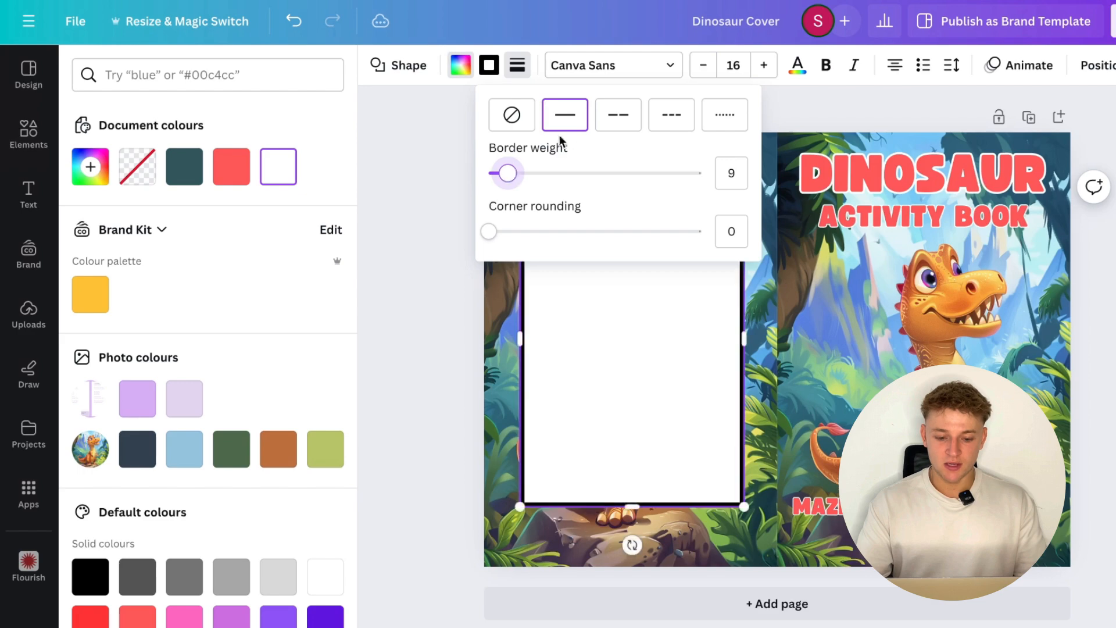
{"action": "left_click_drag", "start_coordinate": [509, 228], "coordinate": [531, 229]}
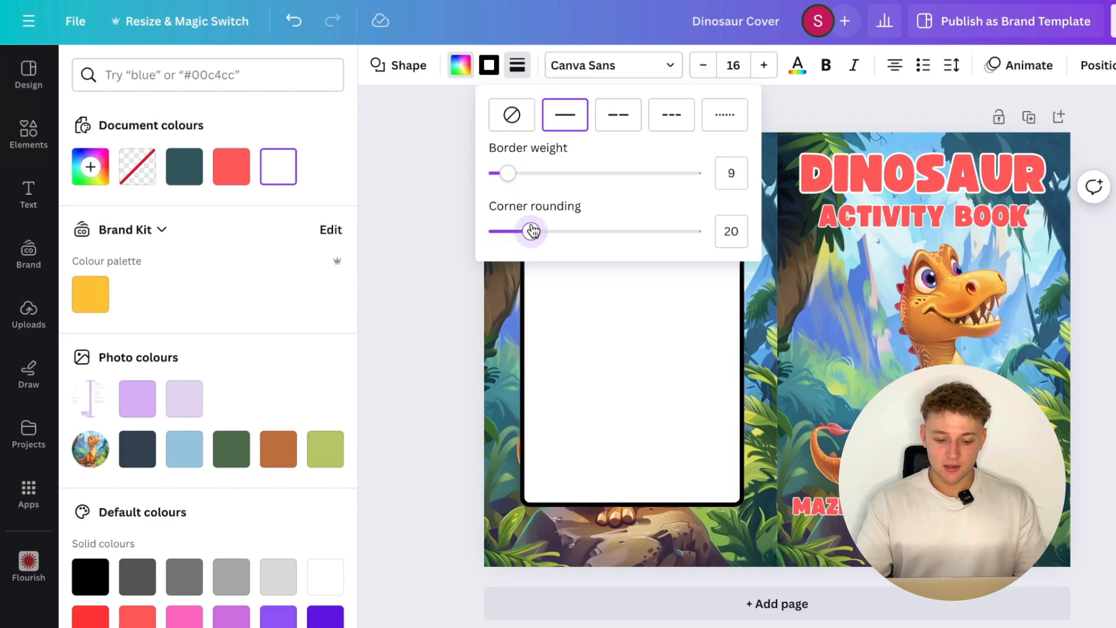
{"action": "left_click", "coordinate": [431, 280]}
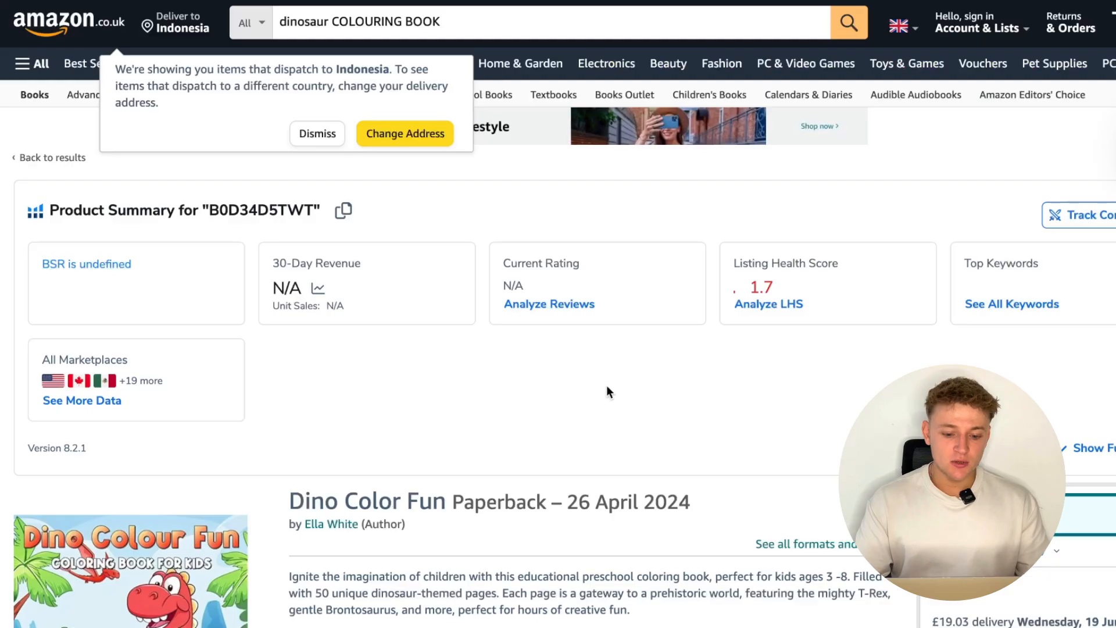
- Frame a screenshot area around the Dino Colour Fun book cover on its Amazon product page
{"action": "scroll", "coordinate": [606, 384], "scroll_direction": "down", "scroll_amount": 5}
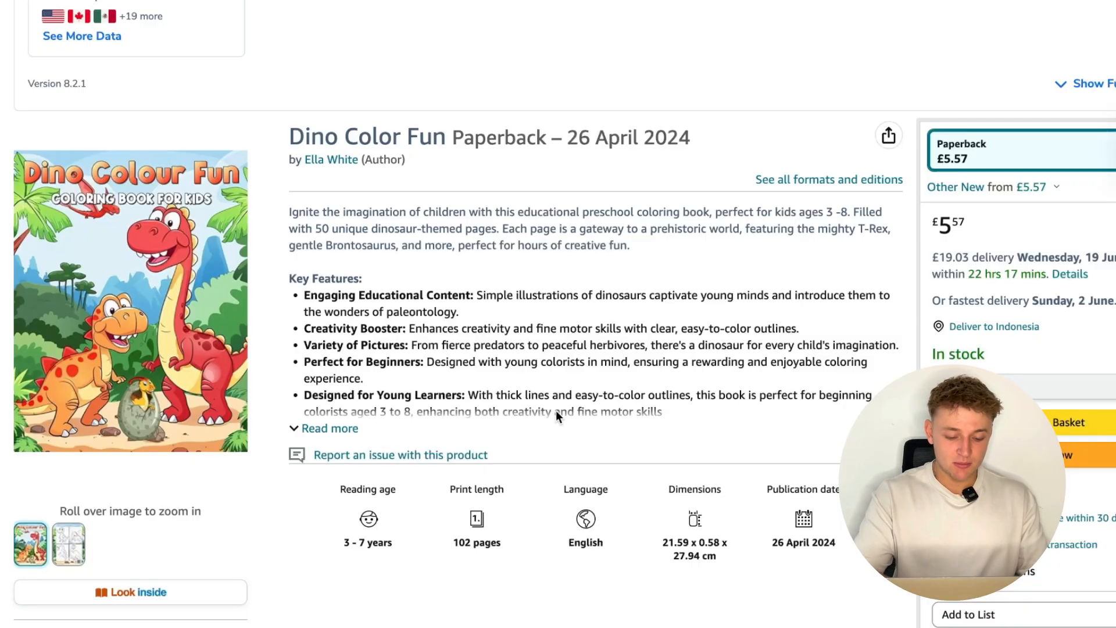
{"action": "key", "text": "super+shift+5"}
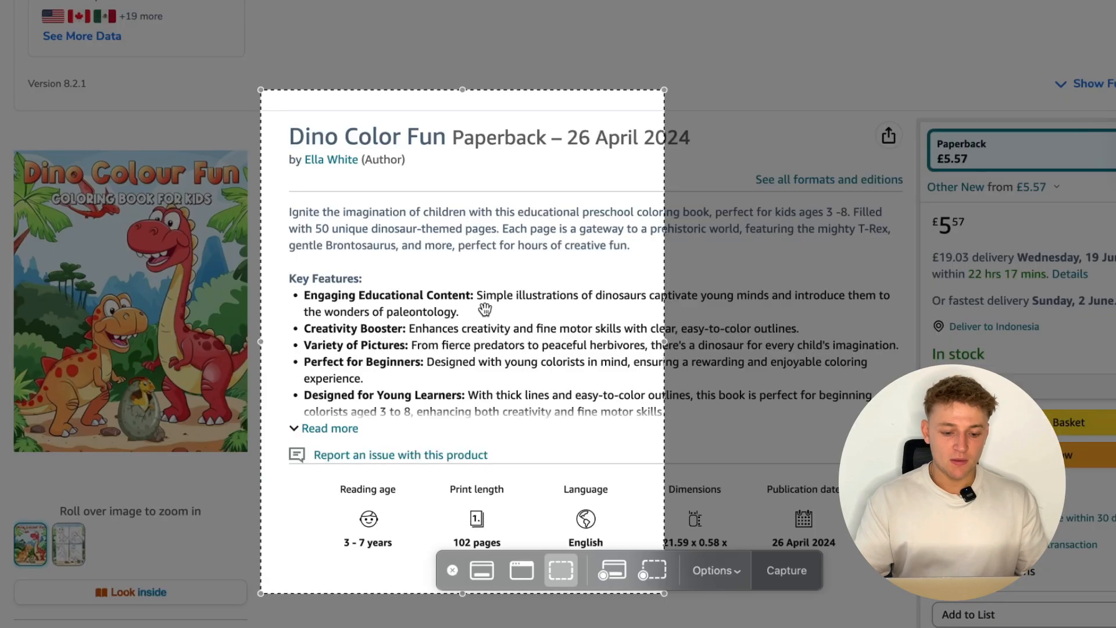
{"action": "left_click_drag", "start_coordinate": [487, 313], "coordinate": [238, 373]}
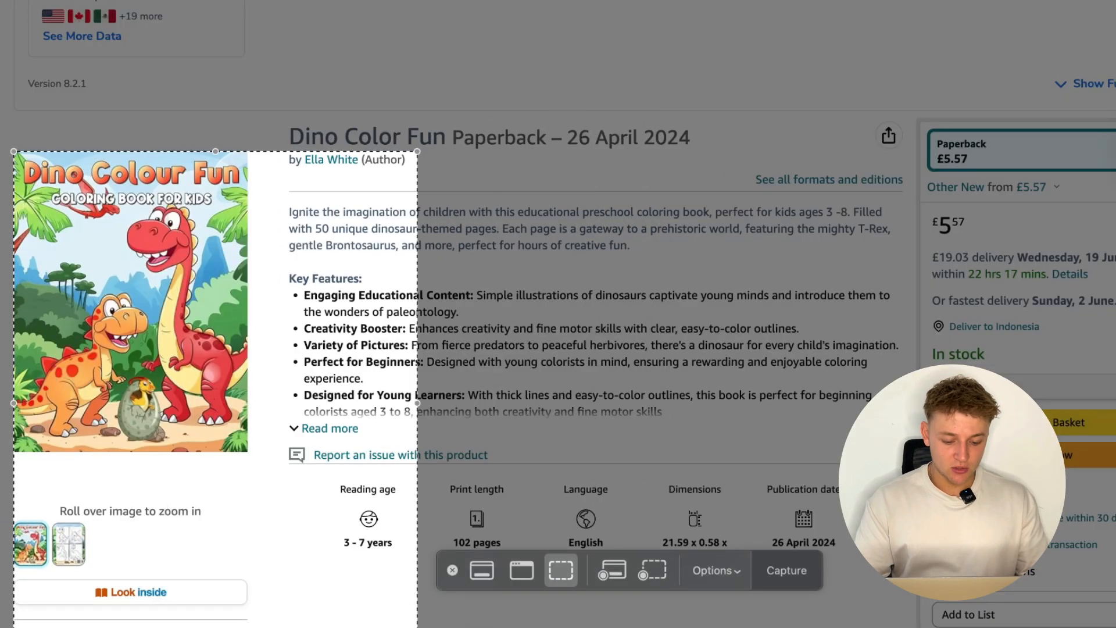
{"action": "left_click_drag", "start_coordinate": [417, 627], "coordinate": [249, 454]}
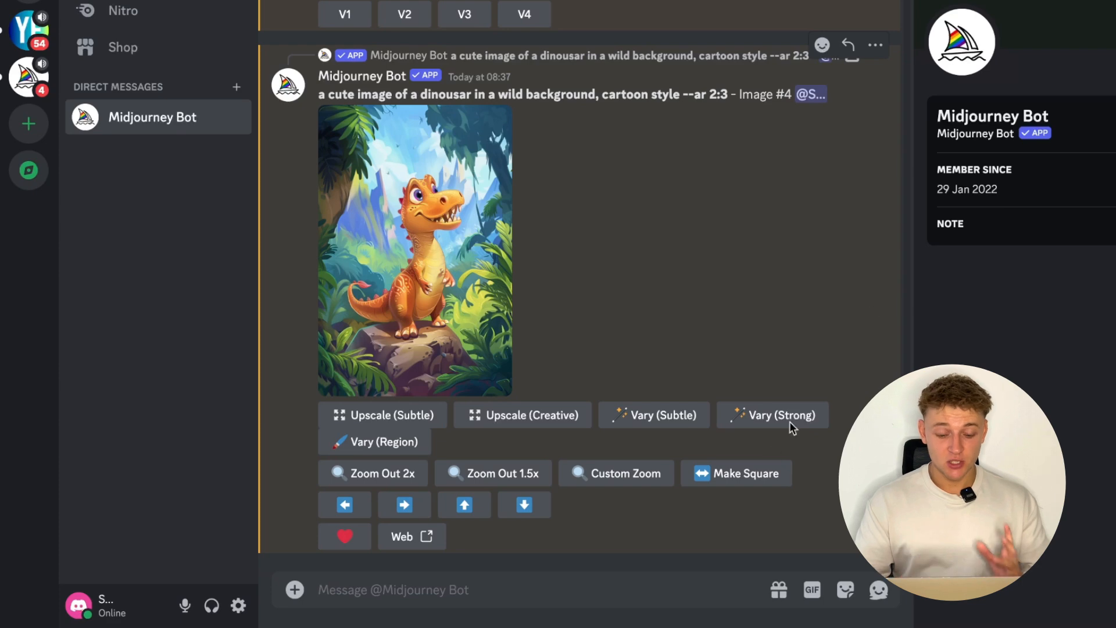
- Run Midjourney's /describe command in Discord with the image option on the Dino Colour Fun cover screenshot
{"action": "type", "text": "/"}
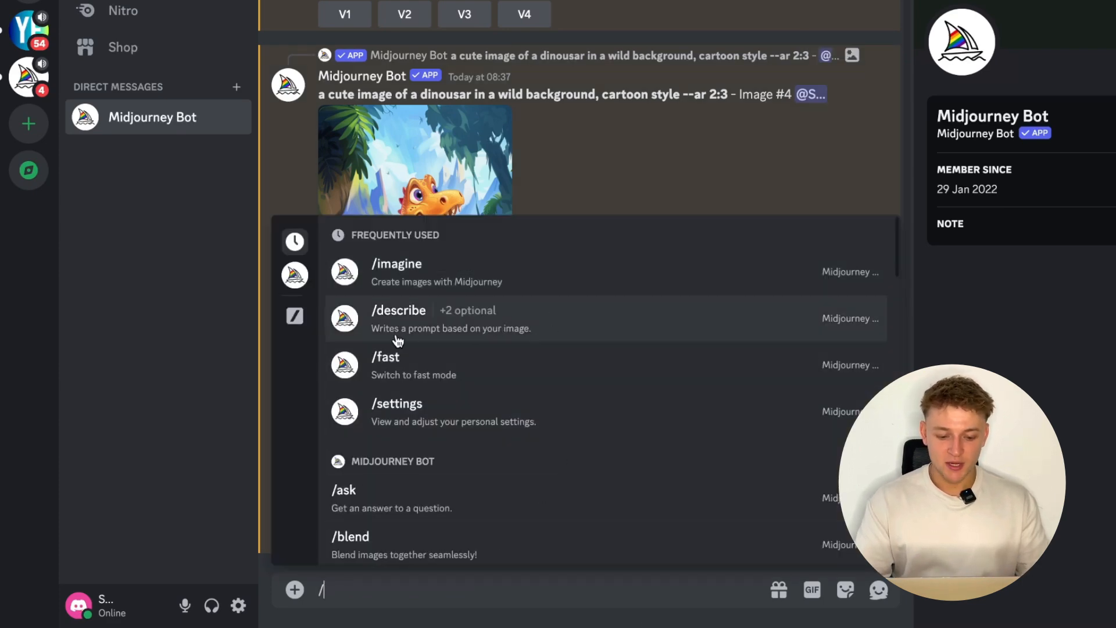
{"action": "left_click", "coordinate": [525, 331]}
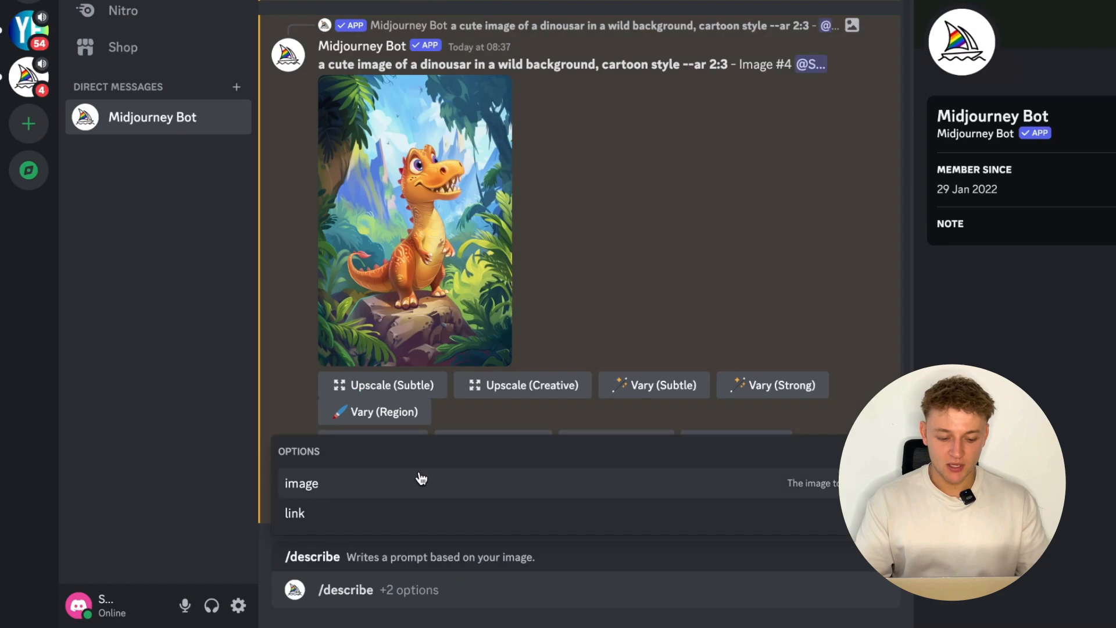
{"action": "left_click", "coordinate": [376, 490]}
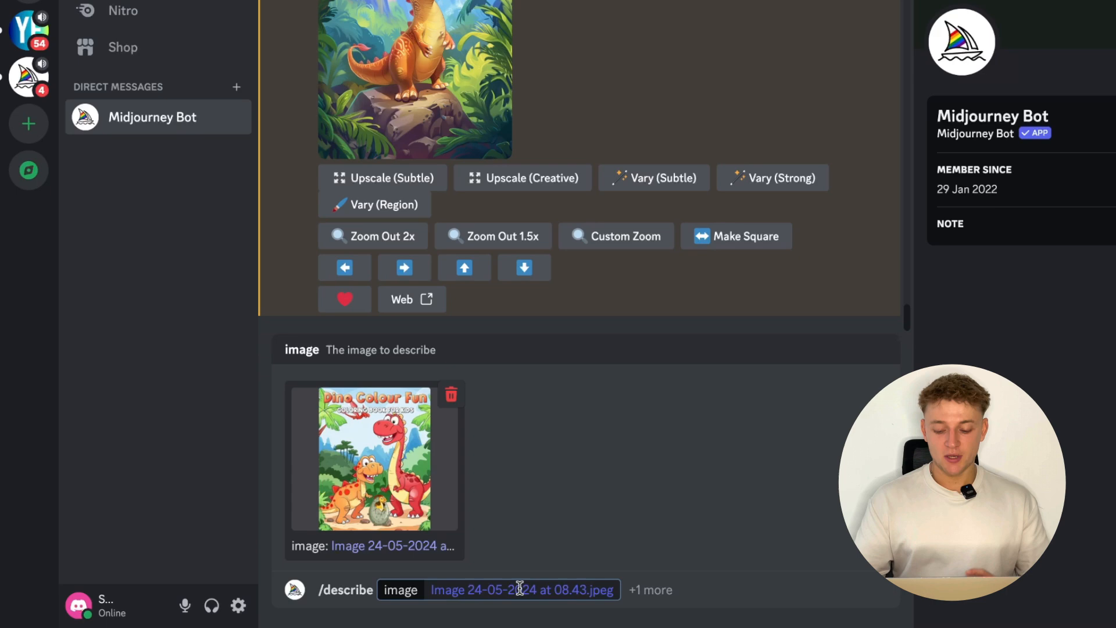
{"action": "key", "text": "Return"}
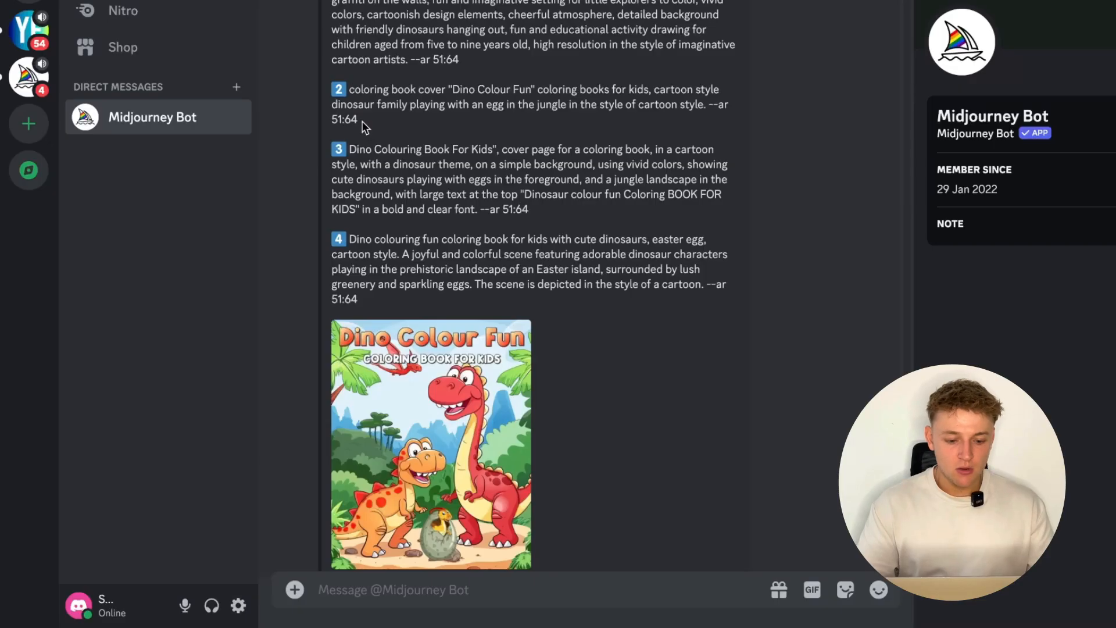
- Copy the second generated description and paste it as the prompt of a Midjourney /imagine command
{"action": "left_click_drag", "start_coordinate": [358, 120], "coordinate": [351, 94]}
{"action": "key", "text": "ctrl+c"}
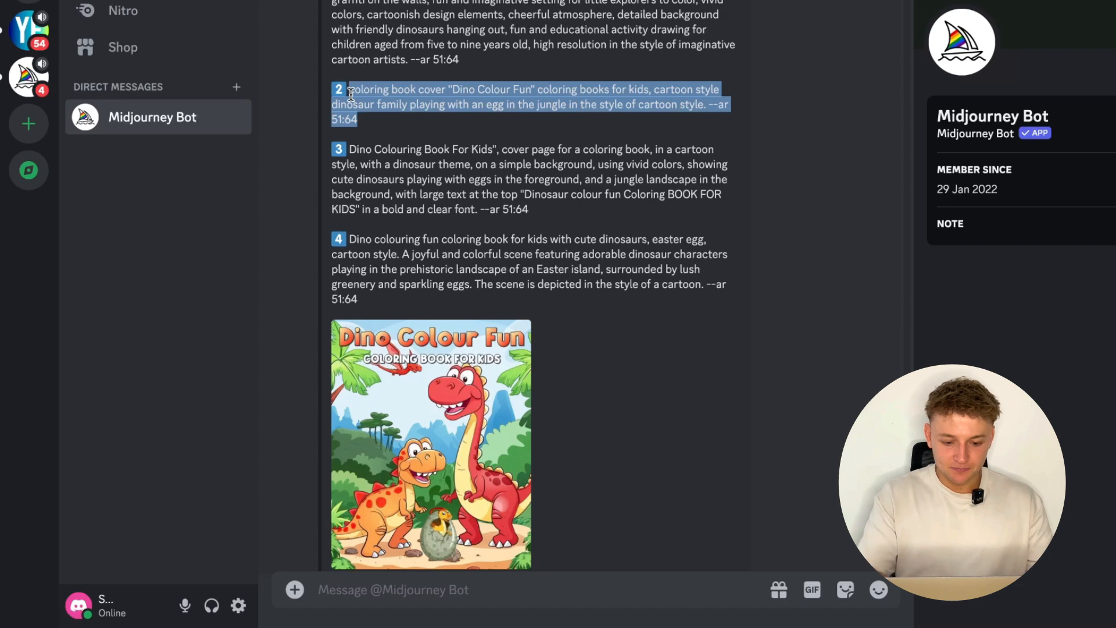
{"action": "left_click", "coordinate": [462, 596]}
{"action": "type", "text": "/im"}
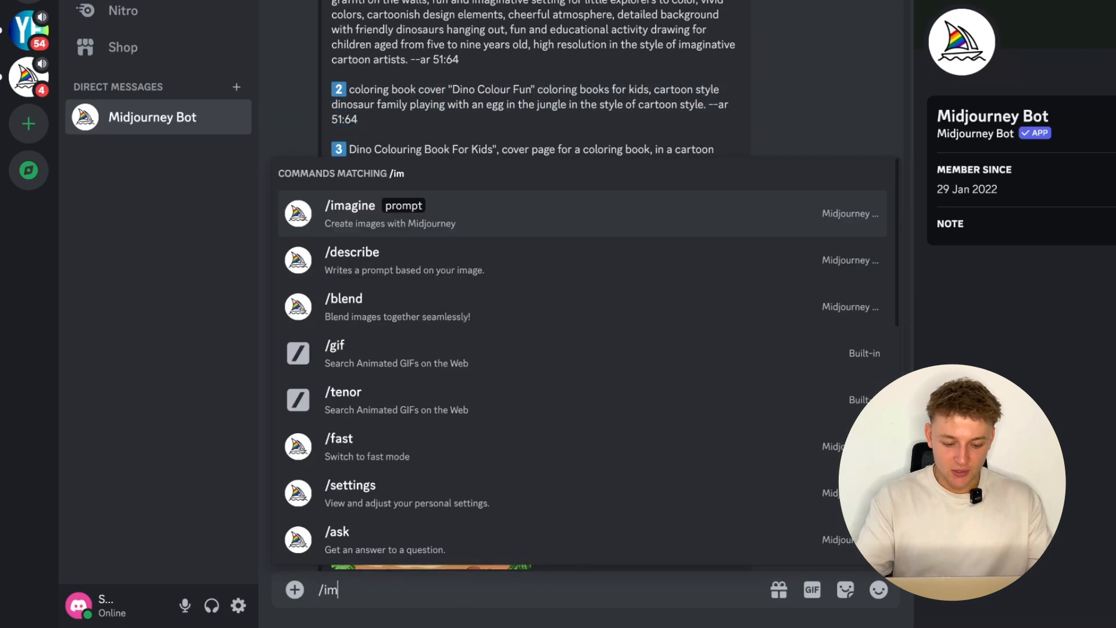
{"action": "key", "text": "Tab"}
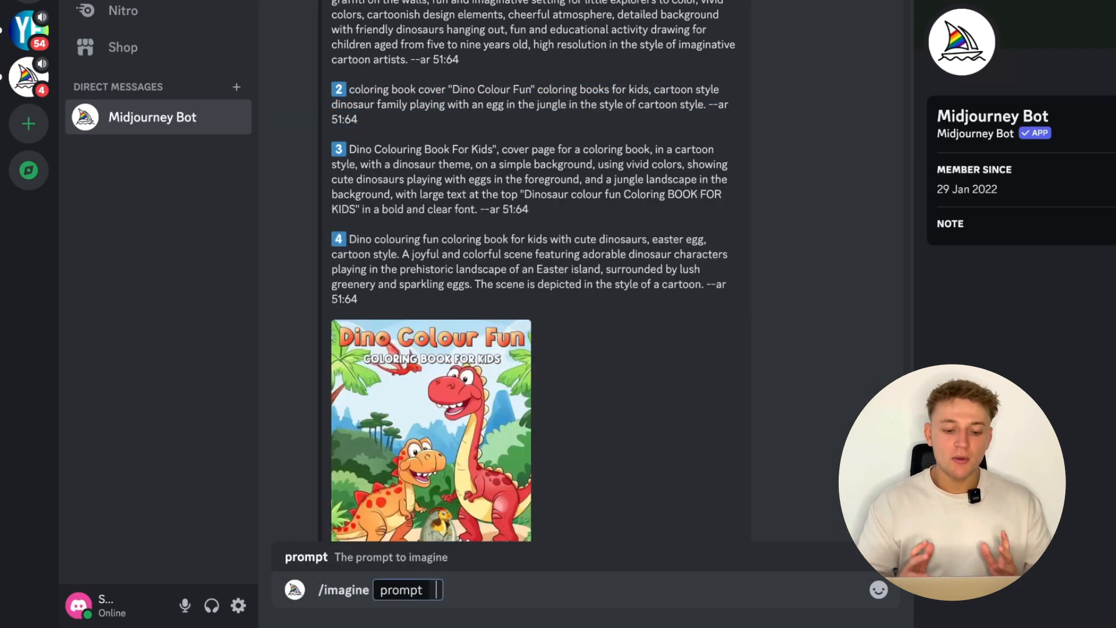
{"action": "key", "text": "ctrl+v"}
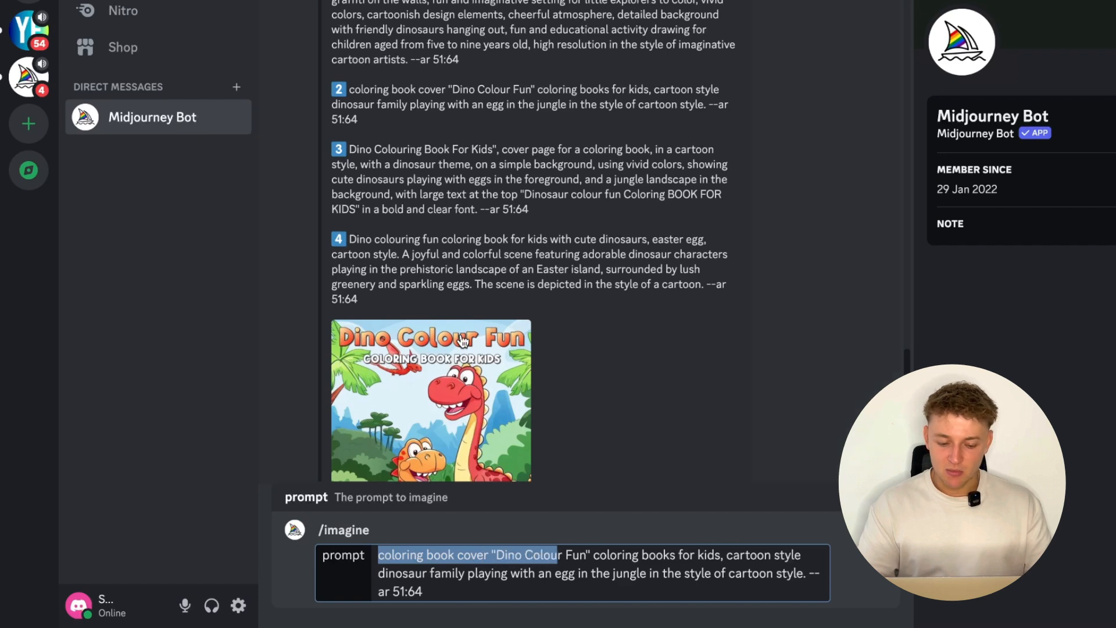
- Trim the colouring-book wording from the prompt's start so it begins with "Cartoon style dinosaur family playing with an egg in the jungle"
{"action": "key", "text": "BackSpace"}
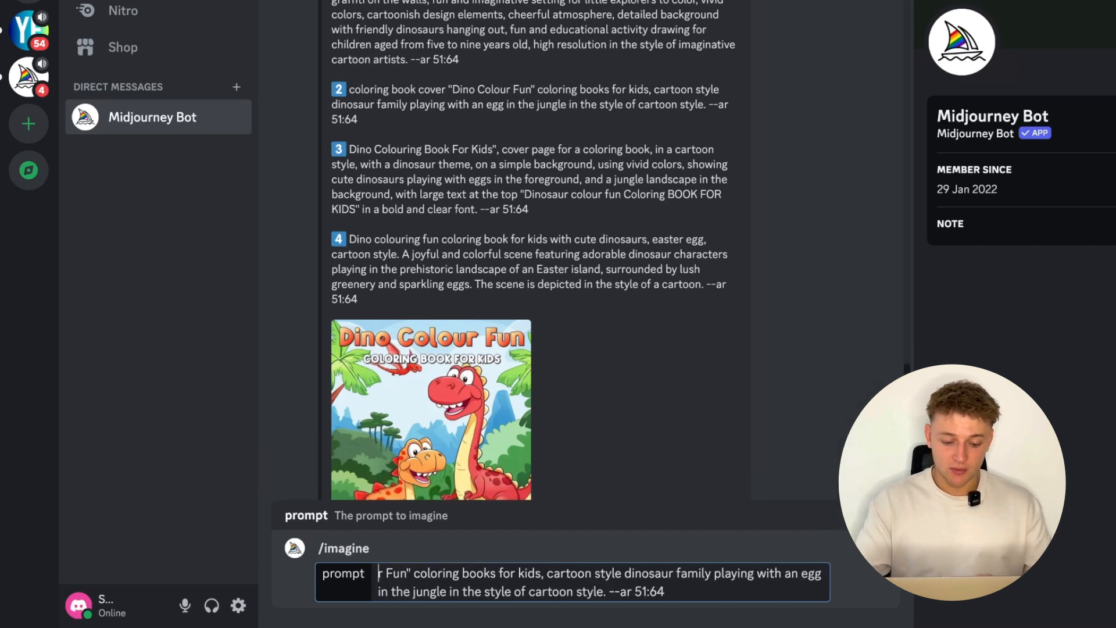
{"action": "key", "text": "BackSpace"}
{"action": "key", "text": "BackSpace"}
{"action": "key", "text": "BackSpace"}
{"action": "key", "text": "BackSpace"}
{"action": "key", "text": "BackSpace"}
{"action": "key", "text": "BackSpace"}
{"action": "key", "text": "BackSpace"}
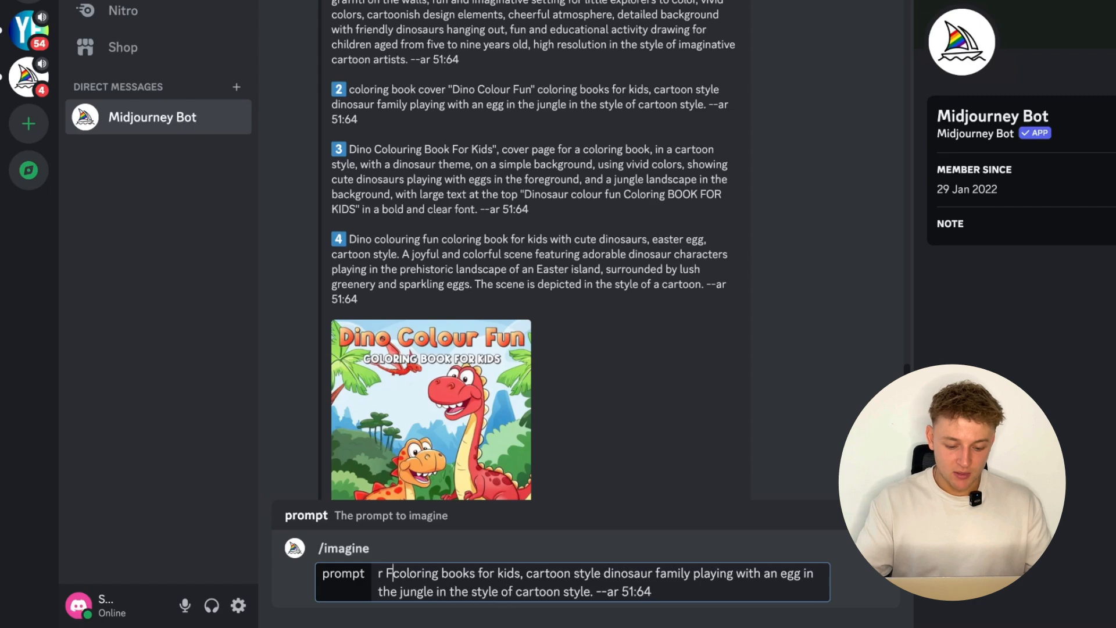
{"action": "key", "text": "BackSpace"}
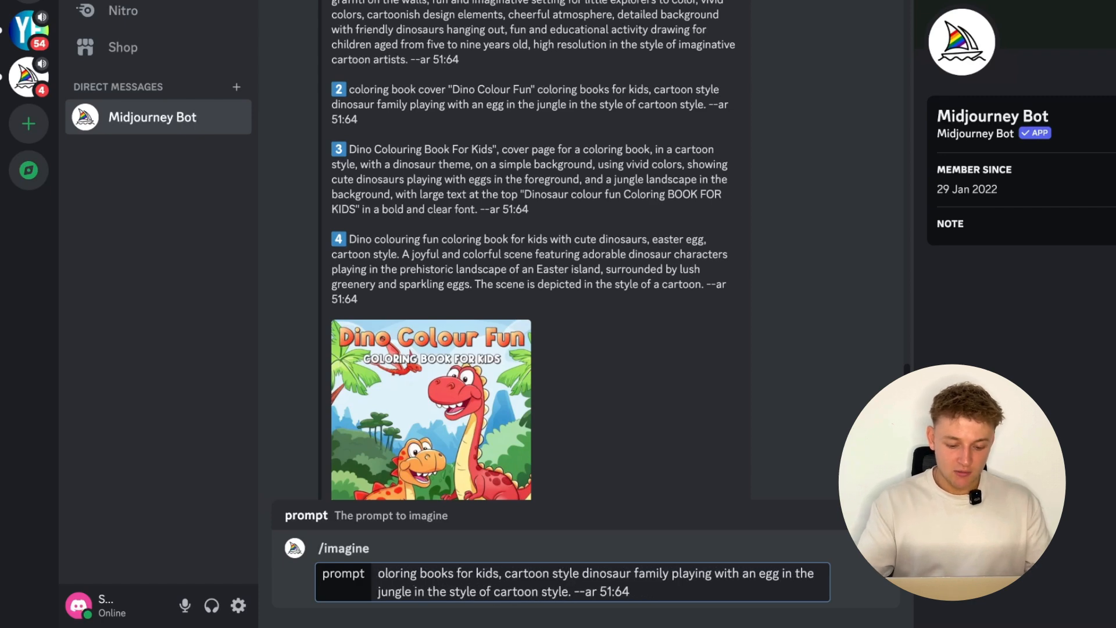
{"action": "type", "text": "C"}
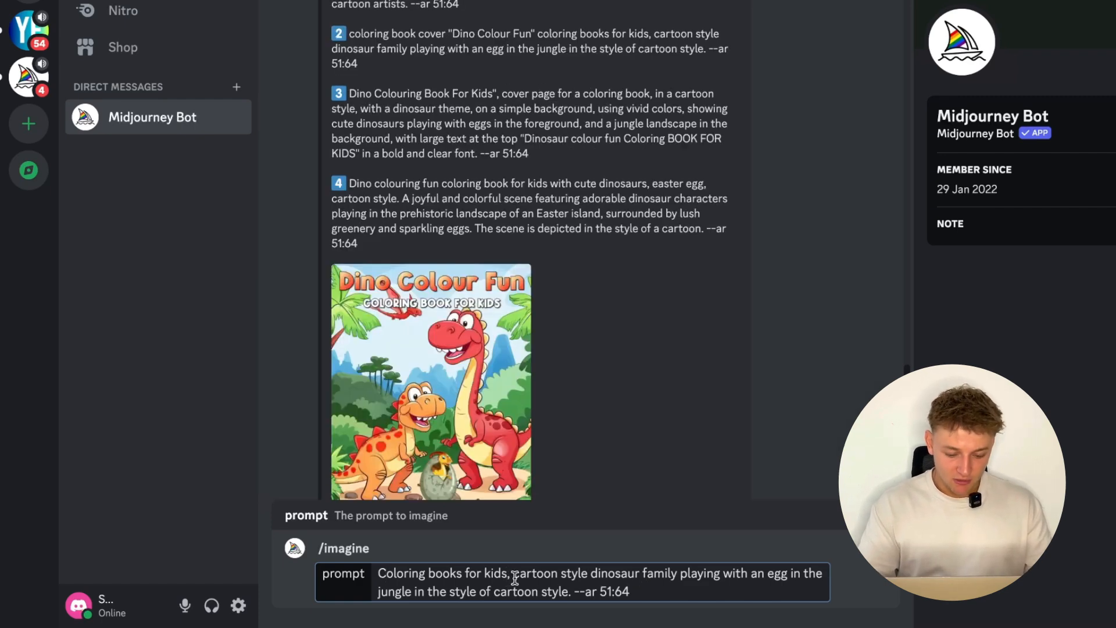
{"action": "key", "text": "BackSpace"}
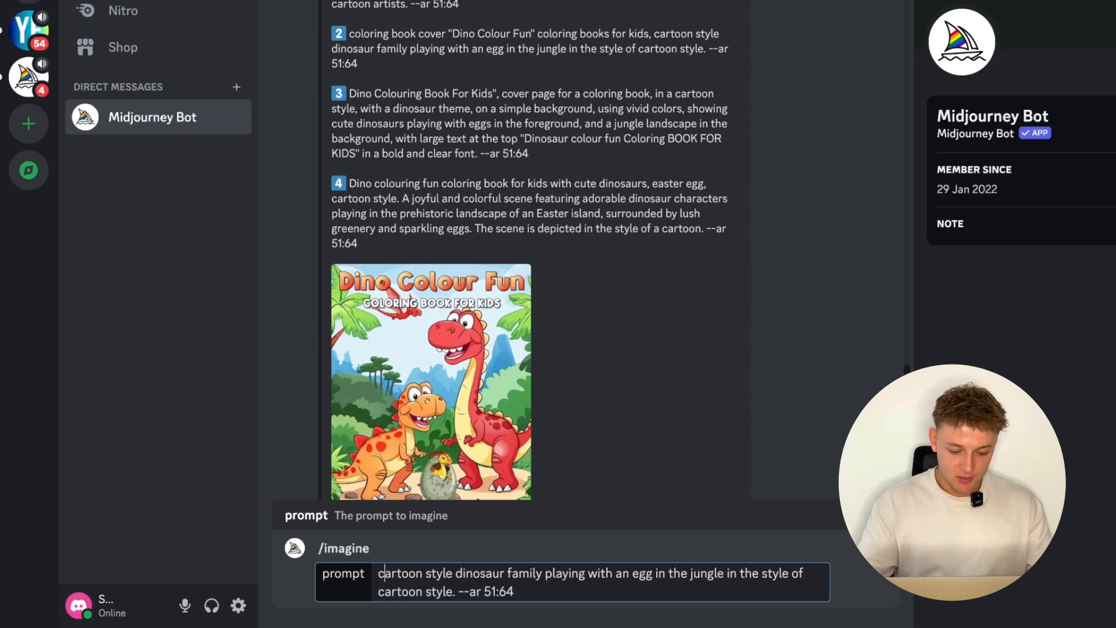
{"action": "key", "text": "Delete"}
{"action": "type", "text": "C"}
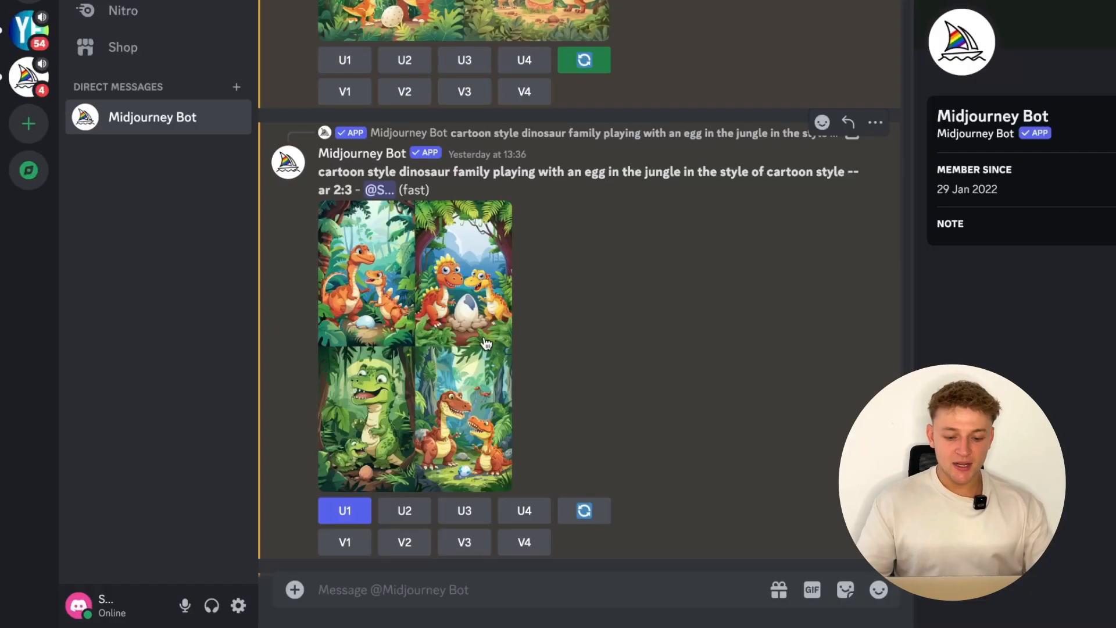
- Examine the enlarged grid of four generated dinosaur family images with aspect ratio 2:3
{"action": "left_click", "coordinate": [427, 340]}
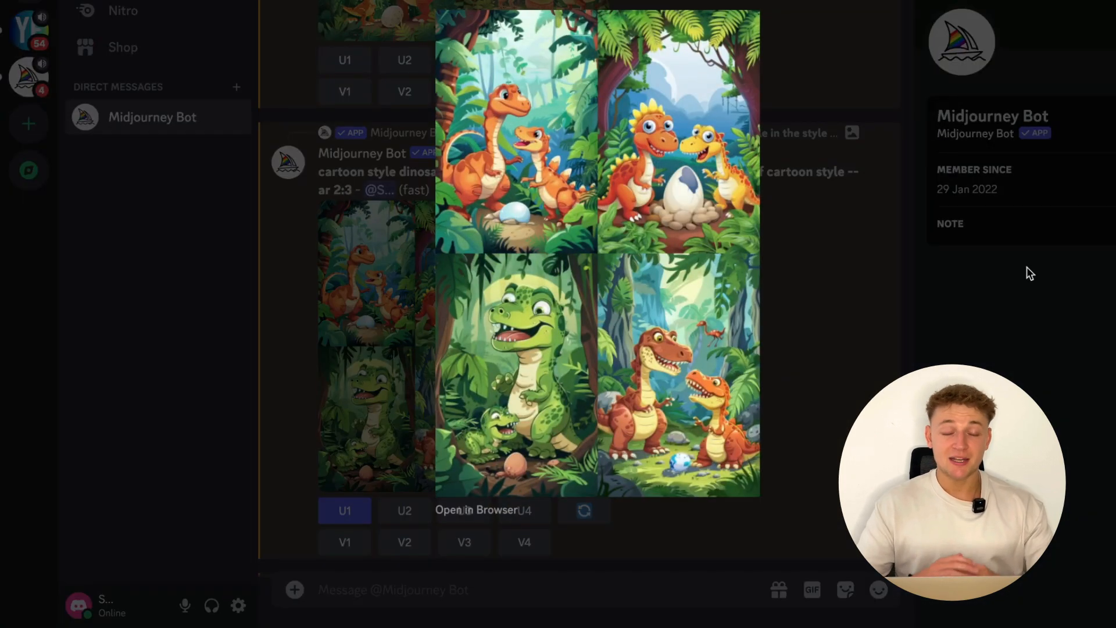
{"action": "left_click", "coordinate": [875, 286]}
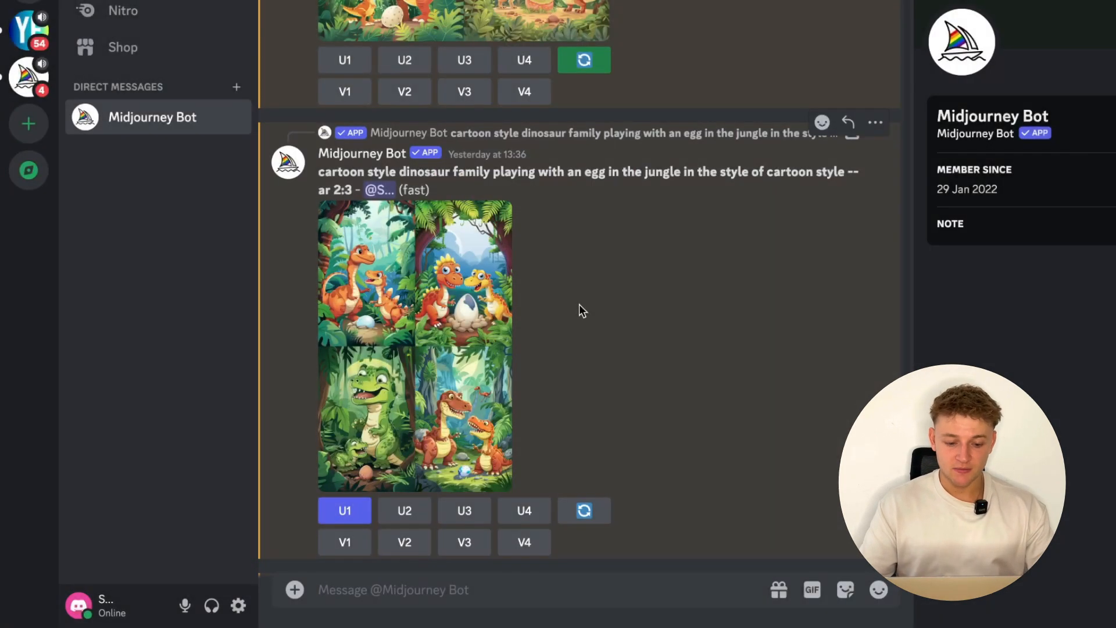
{"action": "left_click", "coordinate": [381, 316]}
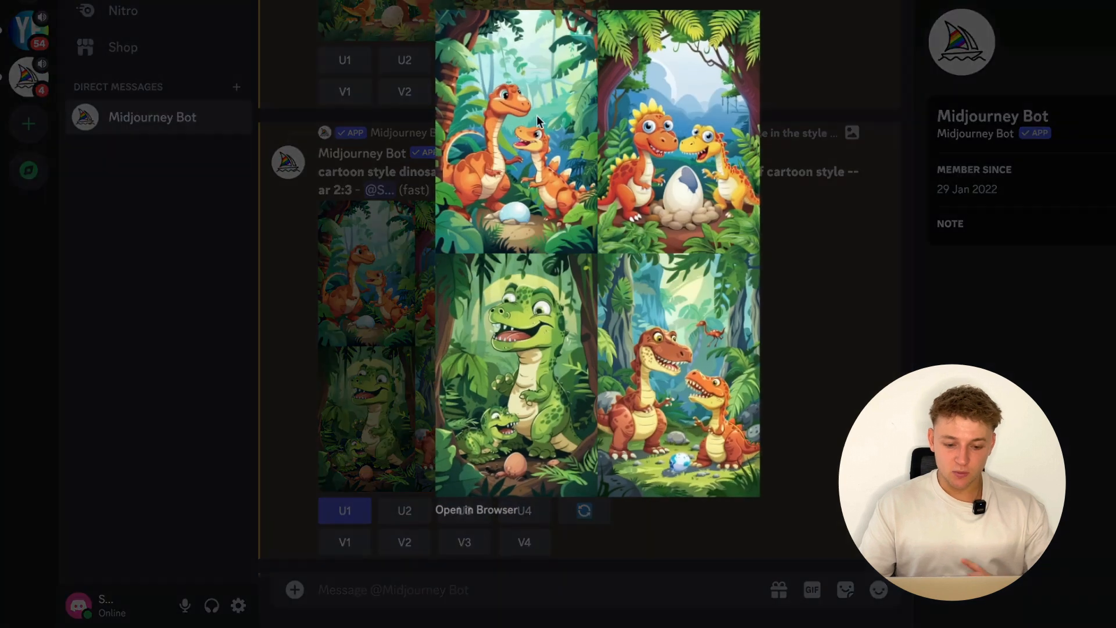
{"action": "left_click", "coordinate": [828, 283]}
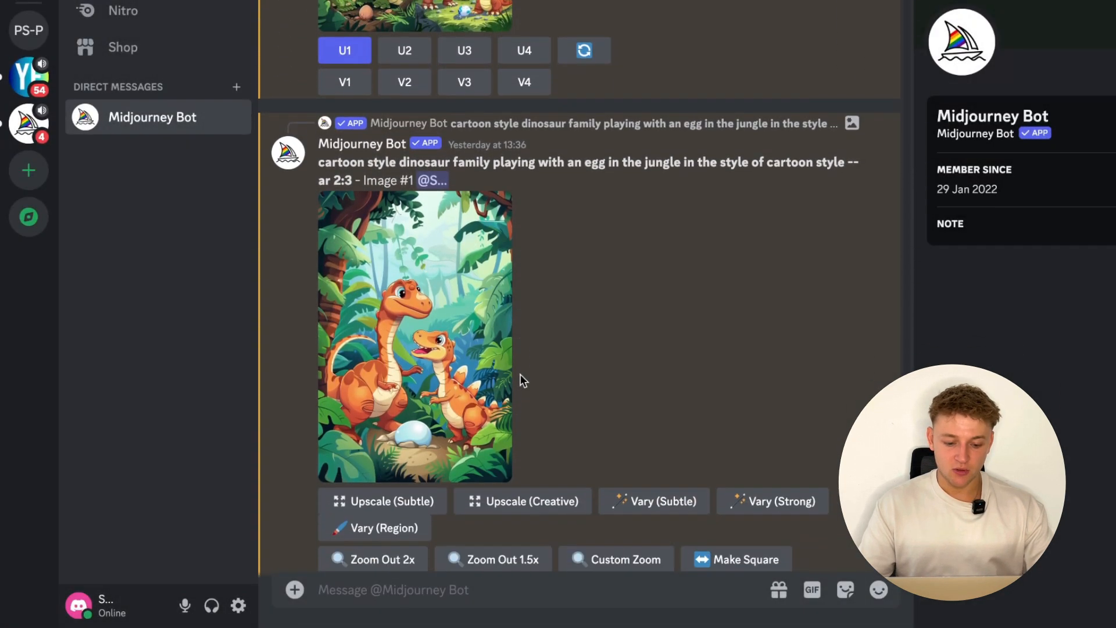
- Enlarge the upscaled Image #1 of the two orange dinosaurs with the egg and save it
{"action": "left_click", "coordinate": [477, 378]}
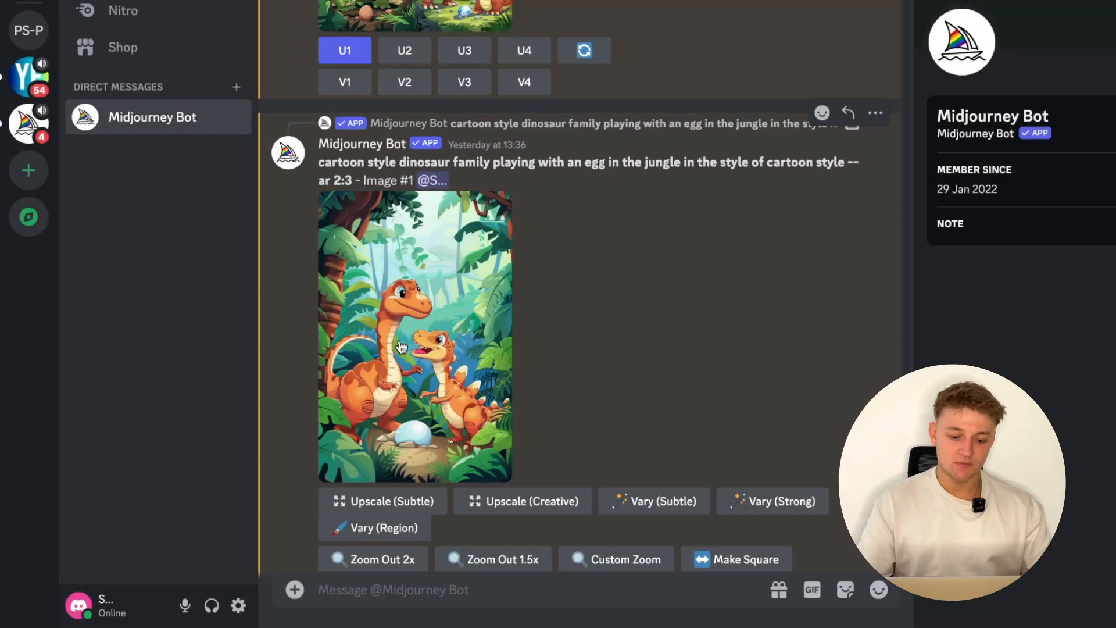
{"action": "left_click", "coordinate": [398, 339]}
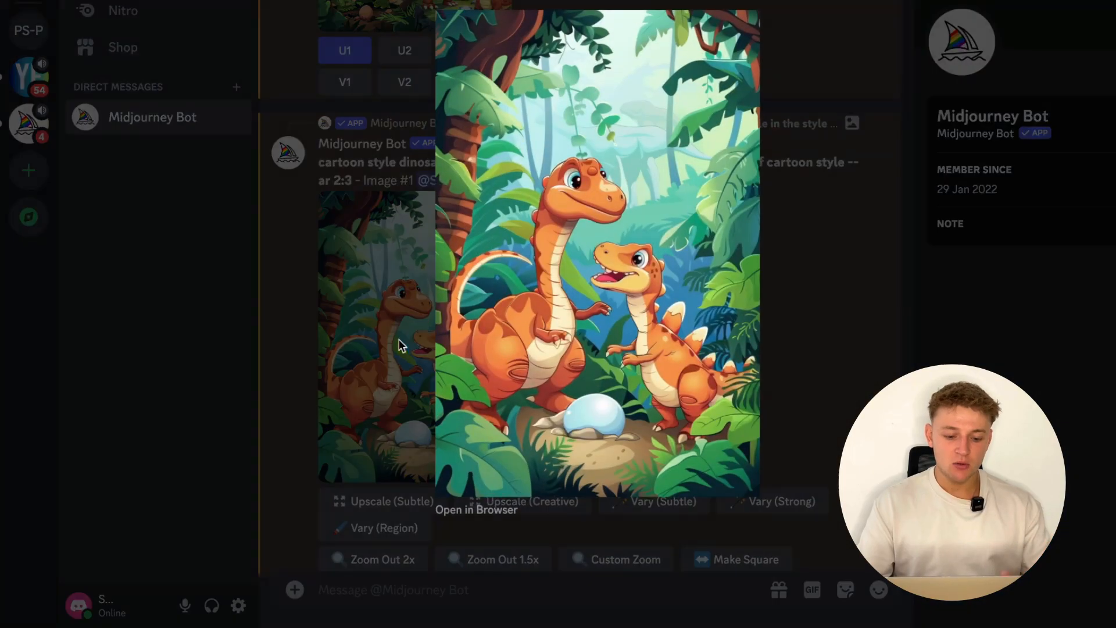
{"action": "right_click", "coordinate": [526, 266]}
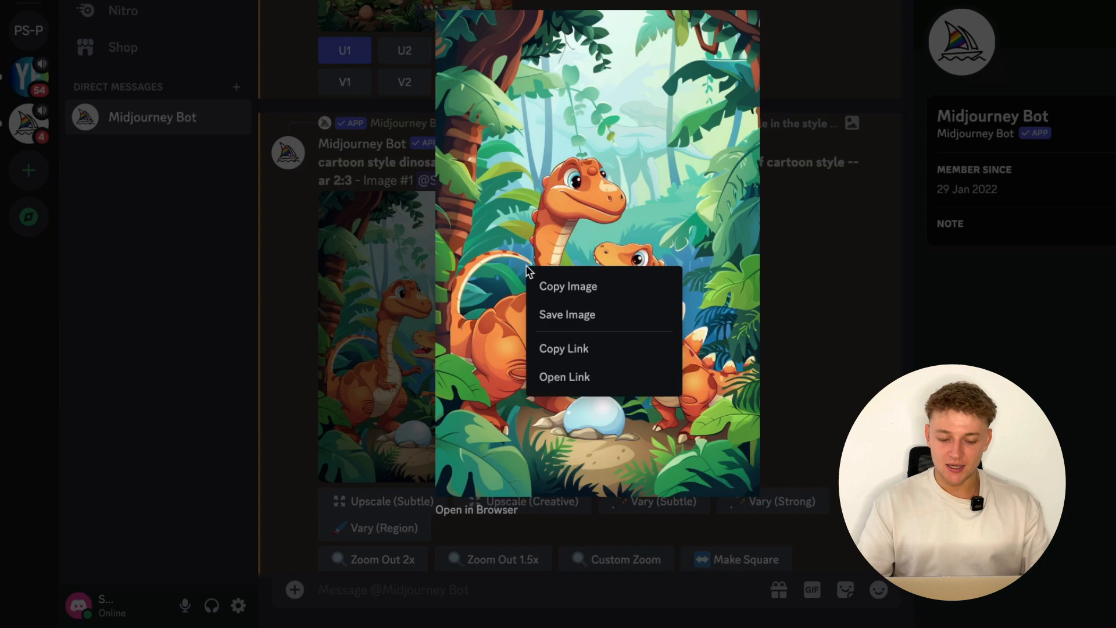
{"action": "left_click", "coordinate": [561, 312]}
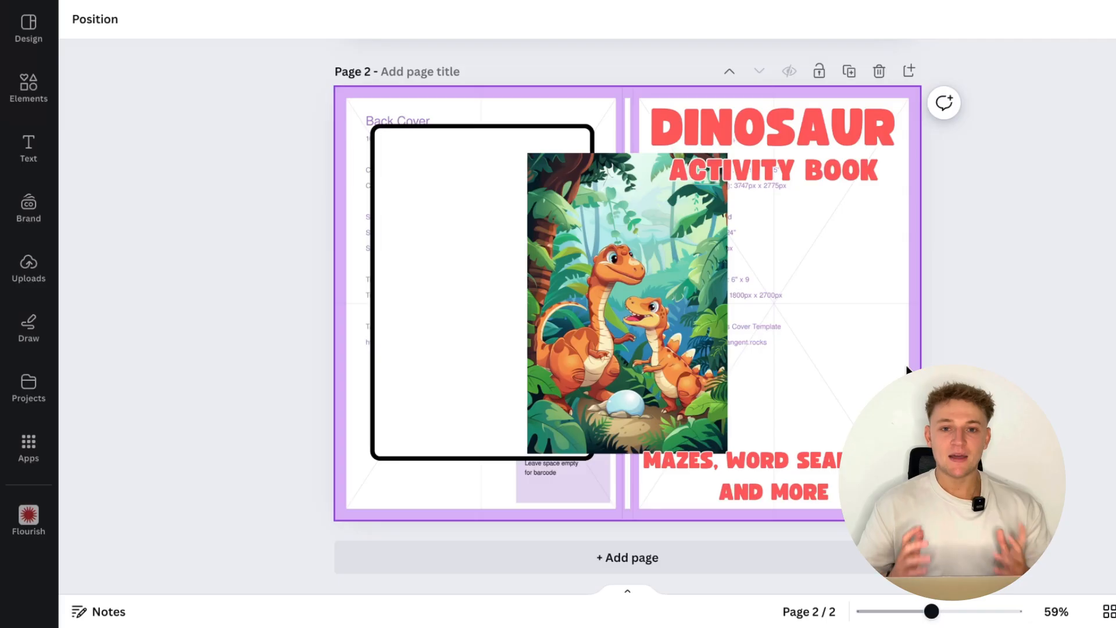
- In Canva, move the dinosaur family picture onto page 2's front cover and enlarge it to fill that half behind the titles
{"action": "left_click", "coordinate": [677, 335]}
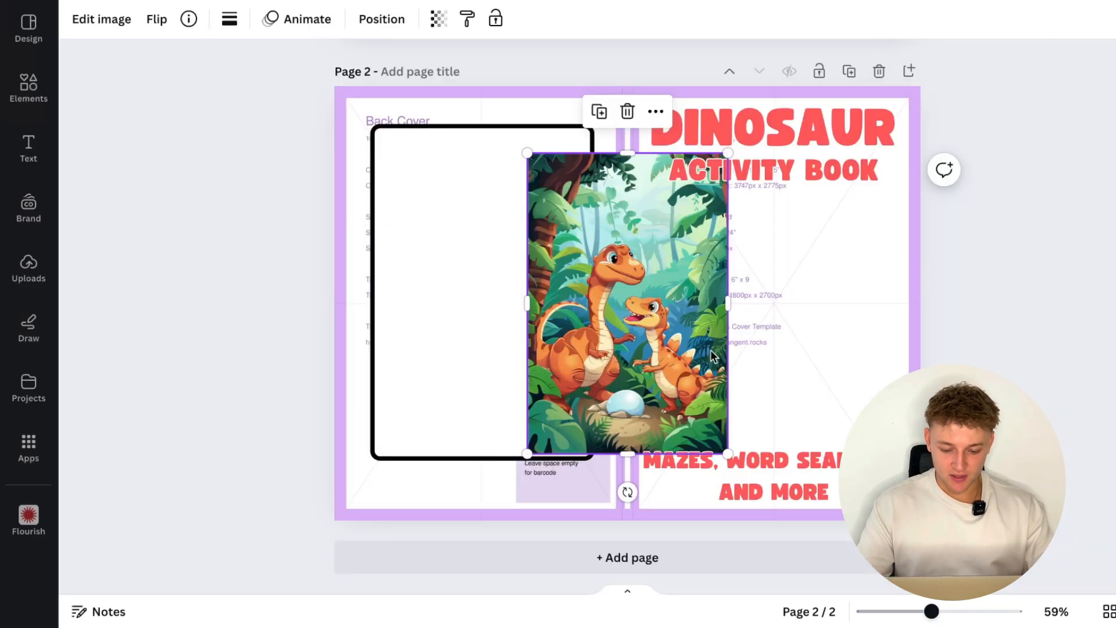
{"action": "left_click_drag", "start_coordinate": [650, 356], "coordinate": [749, 423]}
{"action": "left_click_drag", "start_coordinate": [821, 216], "coordinate": [926, 82]}
{"action": "left_click", "coordinate": [996, 208]}
- Duplicate the front cover picture onto the back cover of page 2, filling that half behind the white rectangle
{"action": "left_click", "coordinate": [855, 290]}
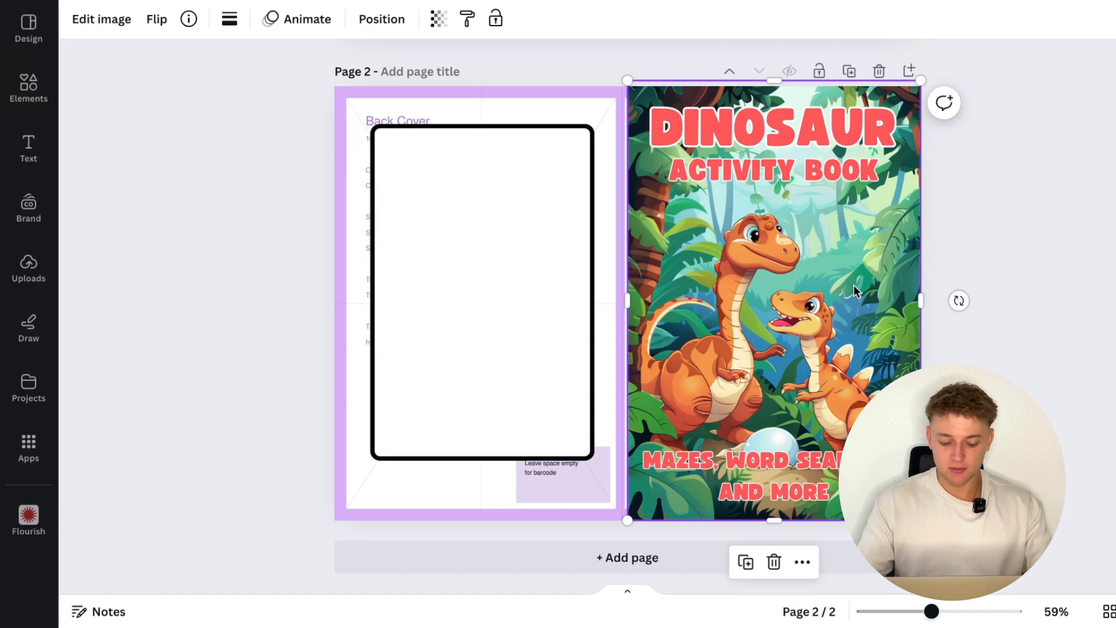
{"action": "left_click_drag", "start_coordinate": [855, 290], "coordinate": [554, 285]}
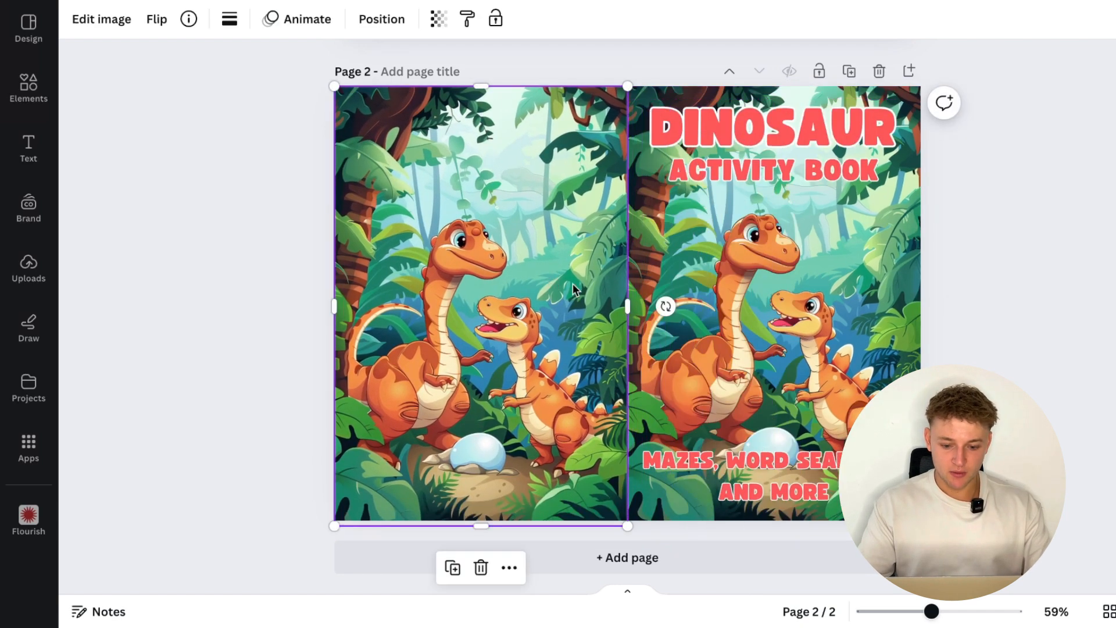
{"action": "left_click", "coordinate": [1041, 328]}
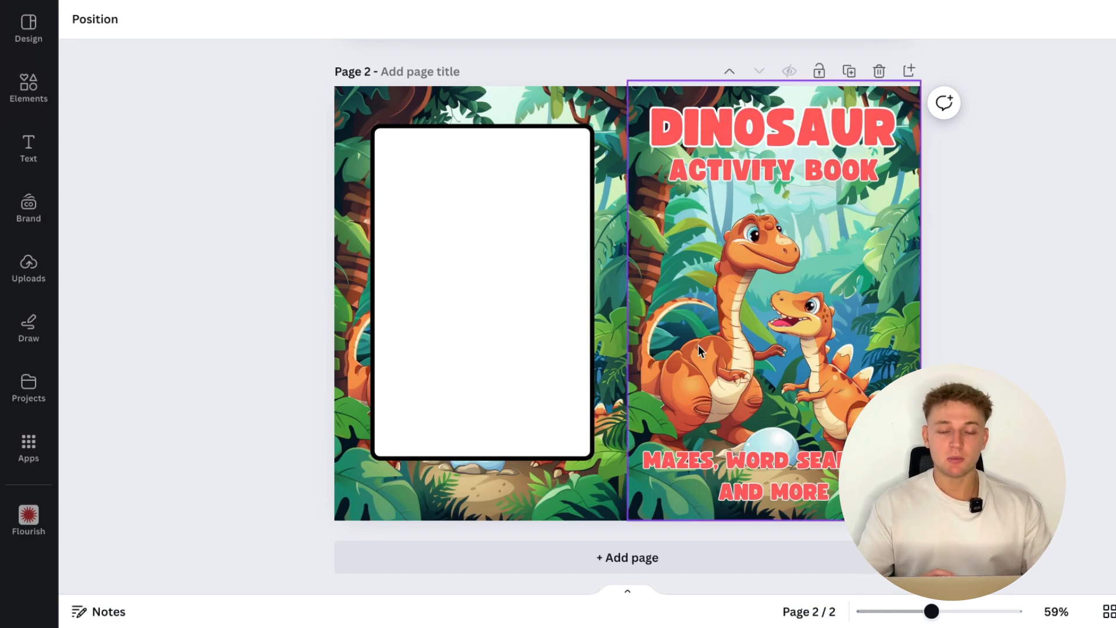
{"action": "scroll", "coordinate": [698, 348], "scroll_direction": "up", "scroll_amount": 5}
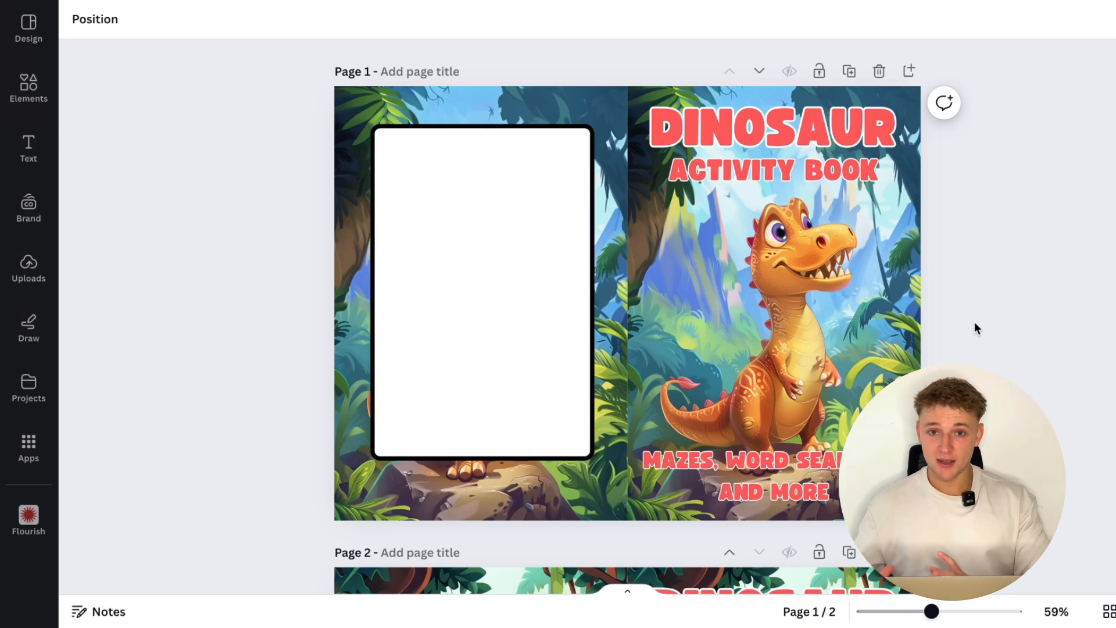
{"action": "scroll", "coordinate": [853, 312], "scroll_direction": "down", "scroll_amount": 3}
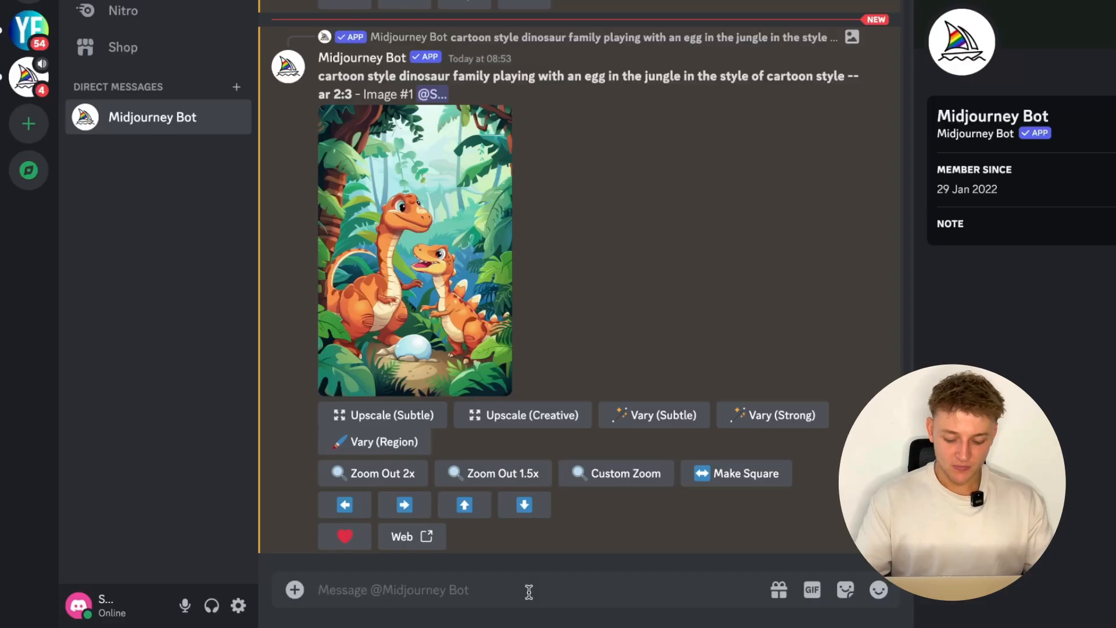
- In Discord, run Midjourney's /imagine command with the prompt "dinosaur coloring page for kids, simple line style, black and white"
{"action": "type", "text": "/"}
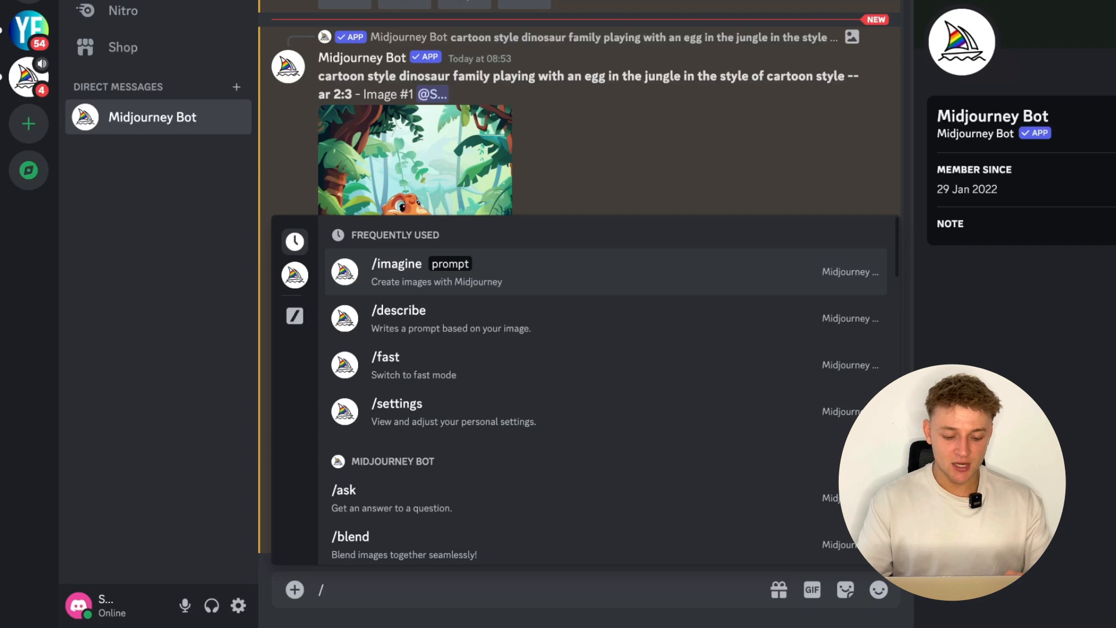
{"action": "key", "text": "Return"}
{"action": "type", "text": "dinosaur coloring page for kids, simple line style, black and white"}
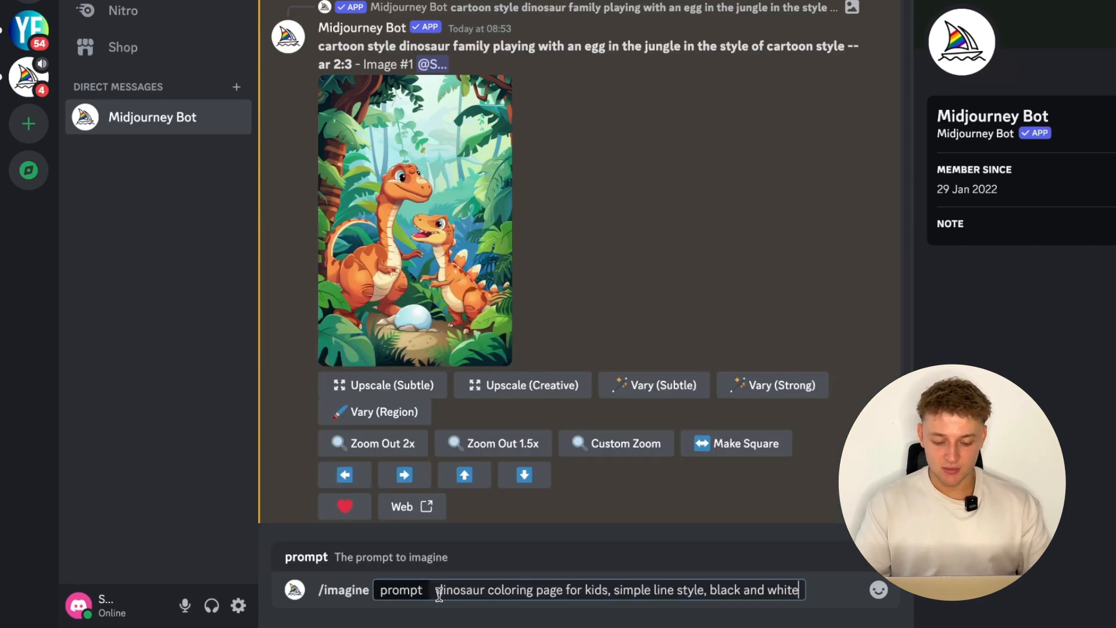
{"action": "left_click_drag", "start_coordinate": [432, 592], "coordinate": [724, 592]}
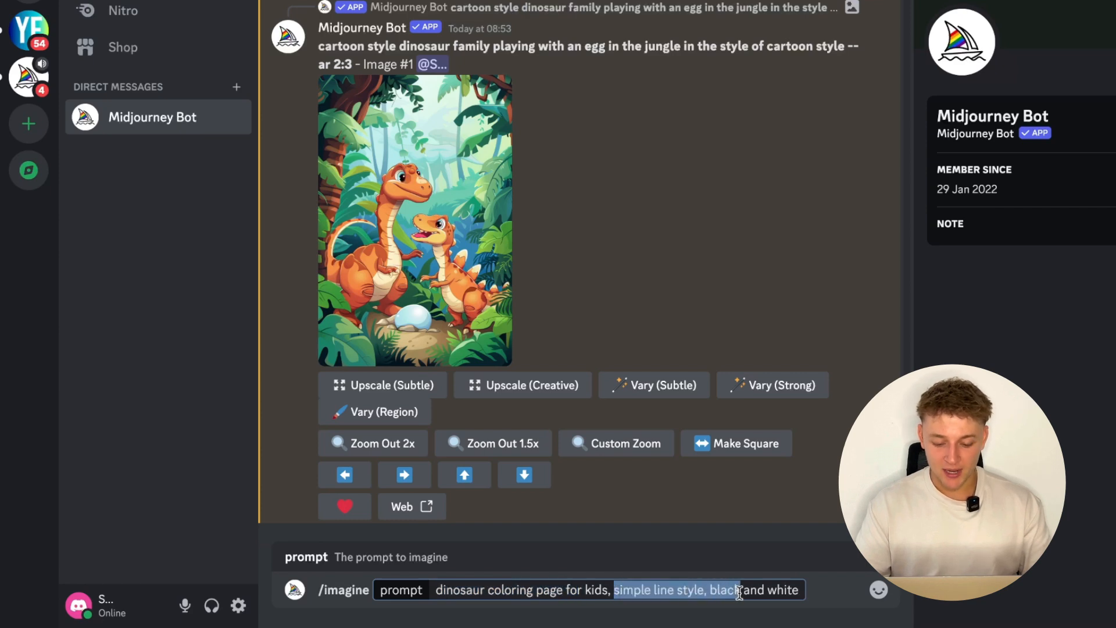
{"action": "left_click", "coordinate": [739, 592]}
{"action": "key", "text": "Return"}
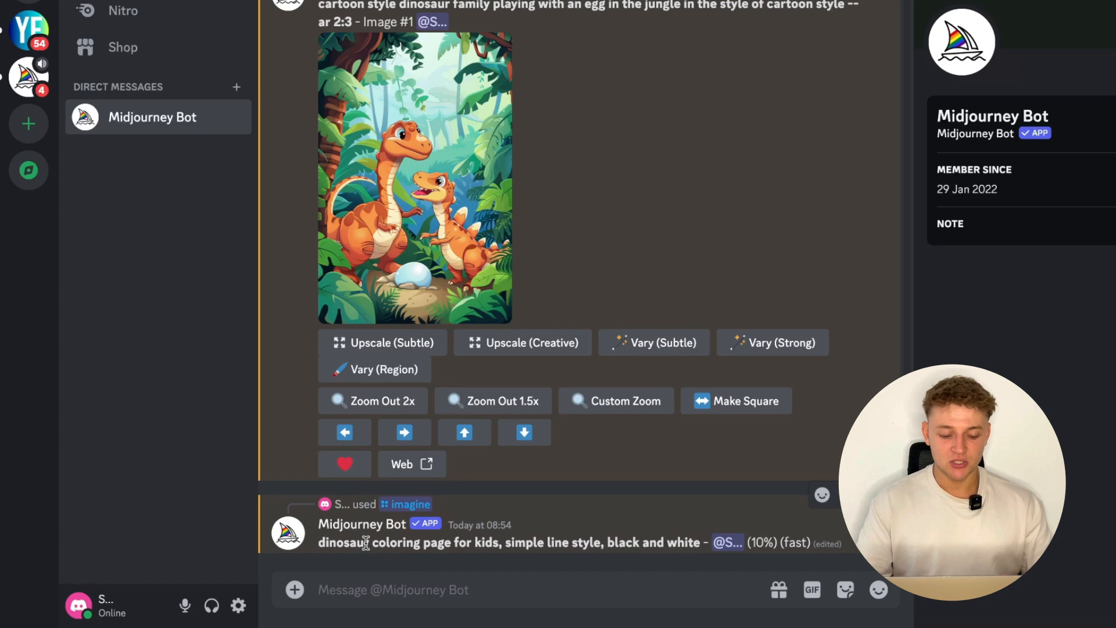
{"action": "left_click_drag", "start_coordinate": [365, 543], "coordinate": [328, 543]}
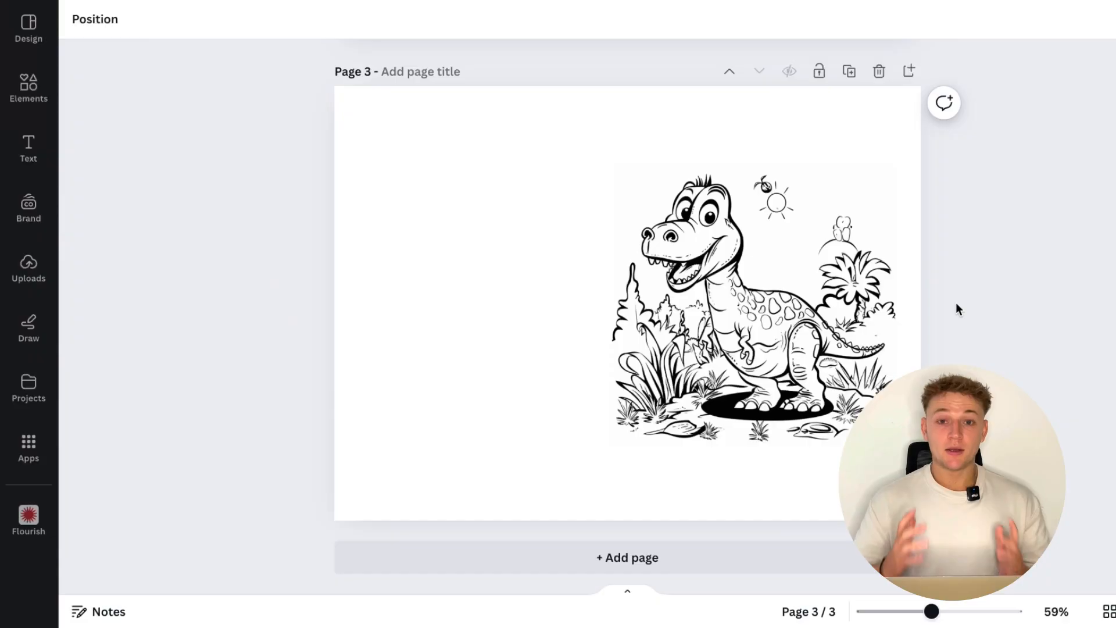
- In Canva, shrink the black-and-white dinosaur colouring picture on page 3 and fit it within the page's right half
{"action": "scroll", "coordinate": [958, 308], "scroll_direction": "up", "scroll_amount": 10}
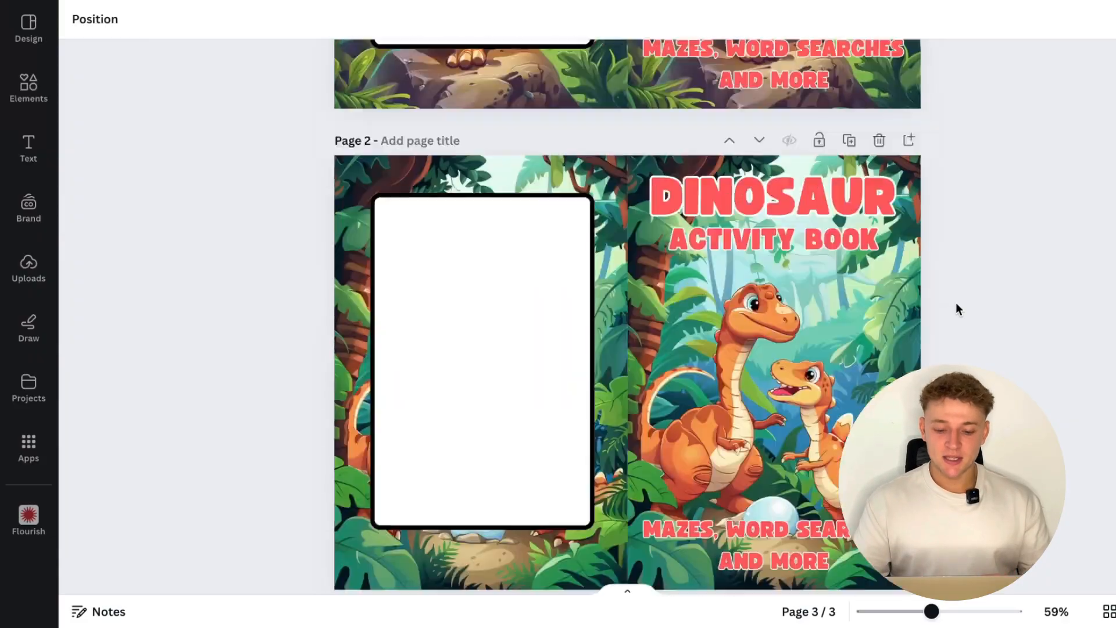
{"action": "scroll", "coordinate": [866, 281], "scroll_direction": "up", "scroll_amount": 5}
{"action": "scroll", "coordinate": [895, 293], "scroll_direction": "down", "scroll_amount": 14}
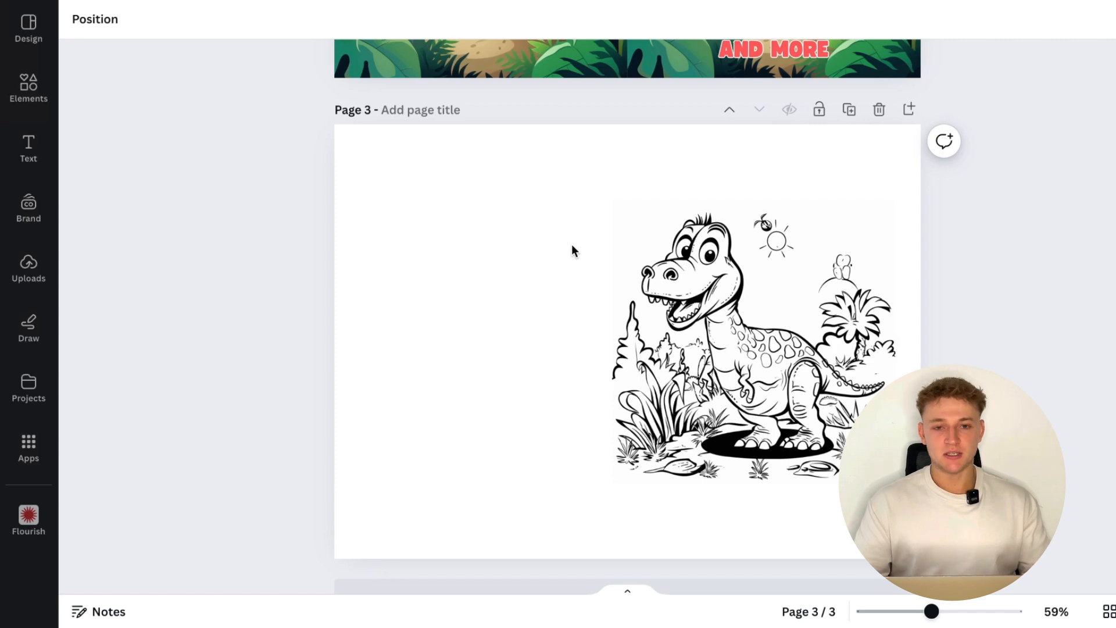
{"action": "left_click", "coordinate": [638, 229]}
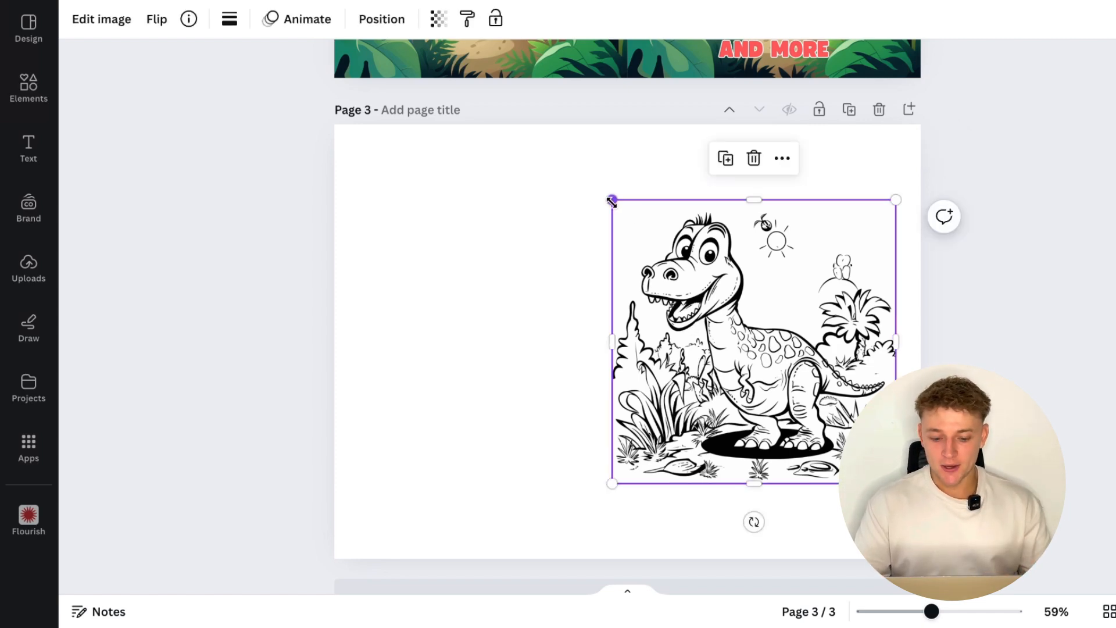
{"action": "left_click_drag", "start_coordinate": [611, 200], "coordinate": [679, 265]}
{"action": "left_click_drag", "start_coordinate": [757, 343], "coordinate": [747, 329]}
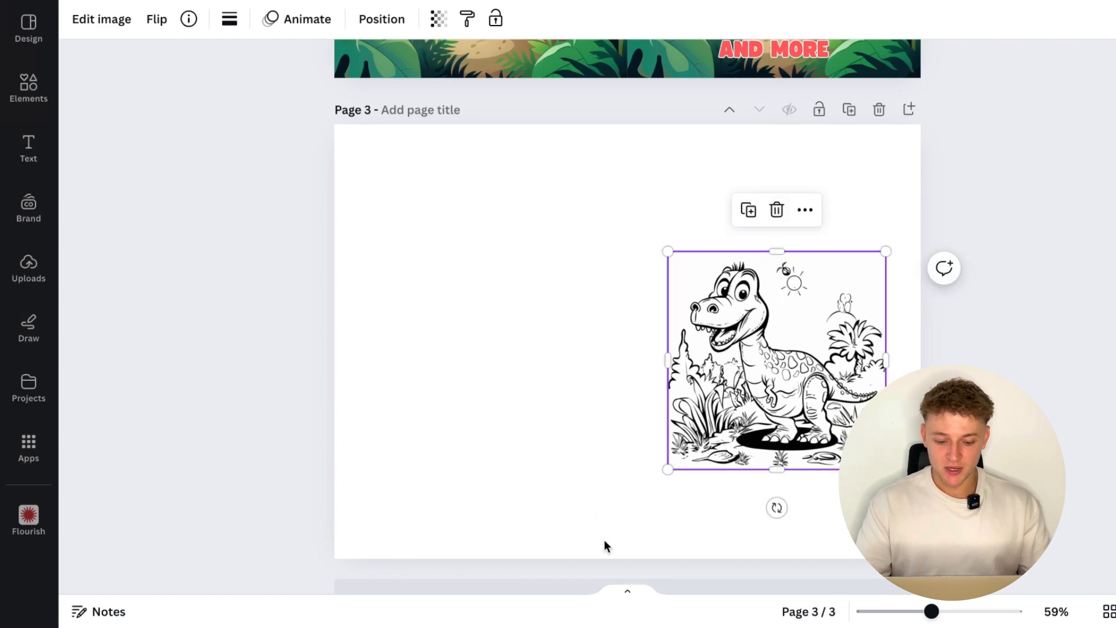
{"action": "left_click_drag", "start_coordinate": [826, 373], "coordinate": [835, 345]}
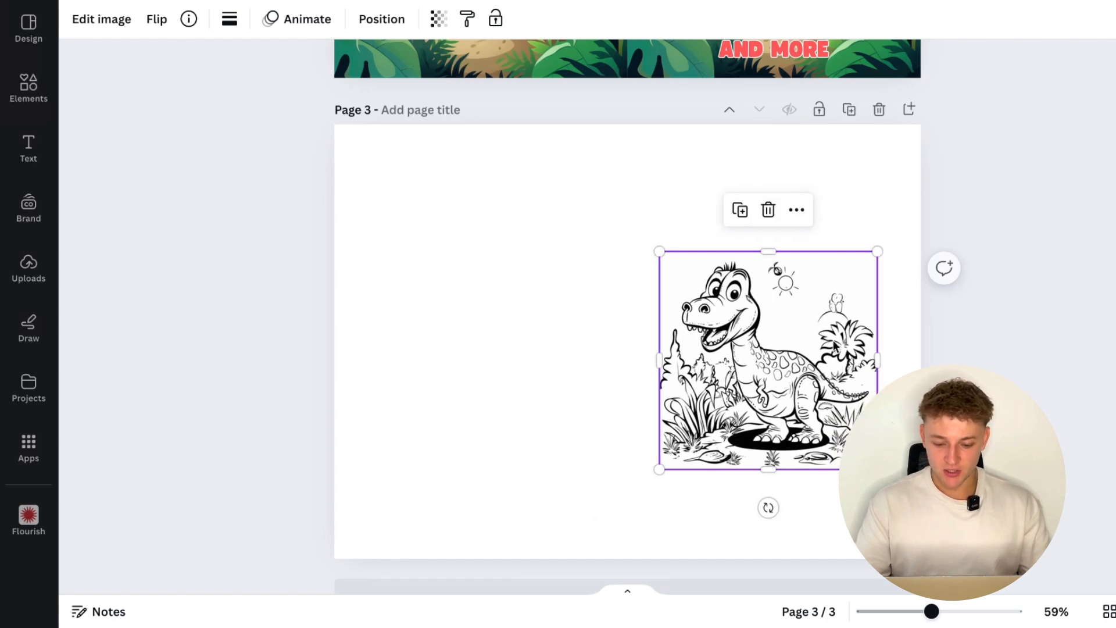
{"action": "left_click_drag", "start_coordinate": [875, 256], "coordinate": [910, 217]}
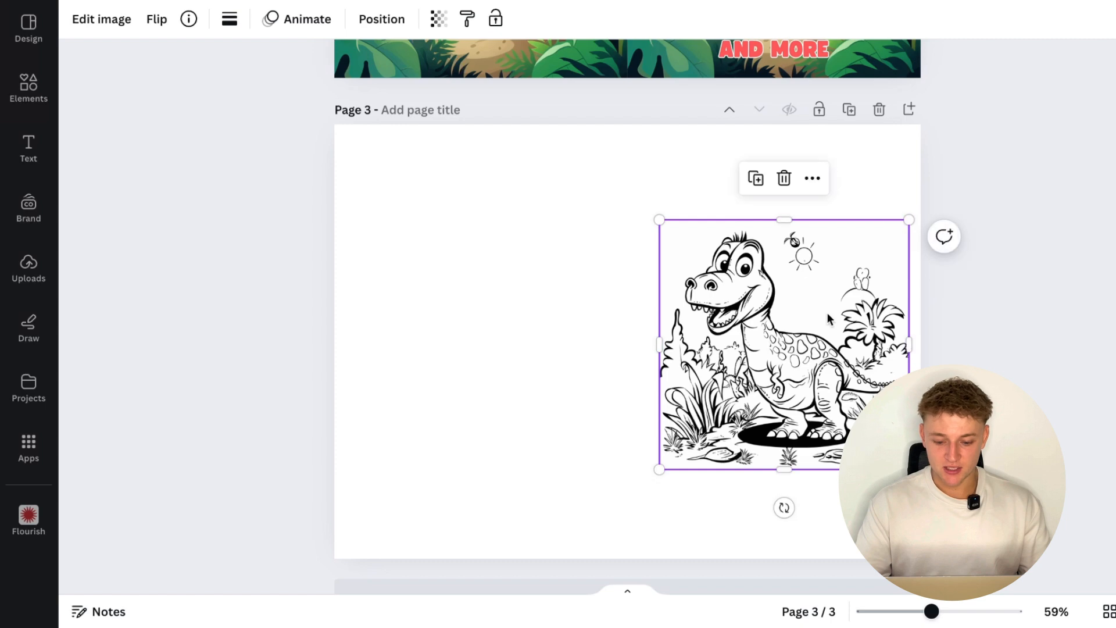
{"action": "left_click", "coordinate": [855, 196]}
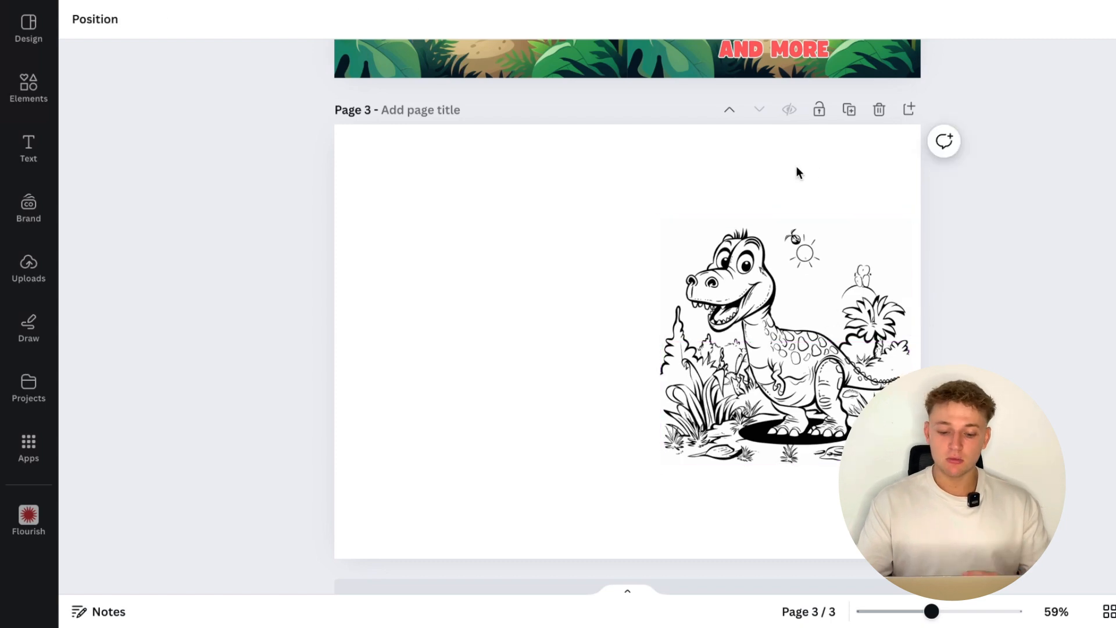